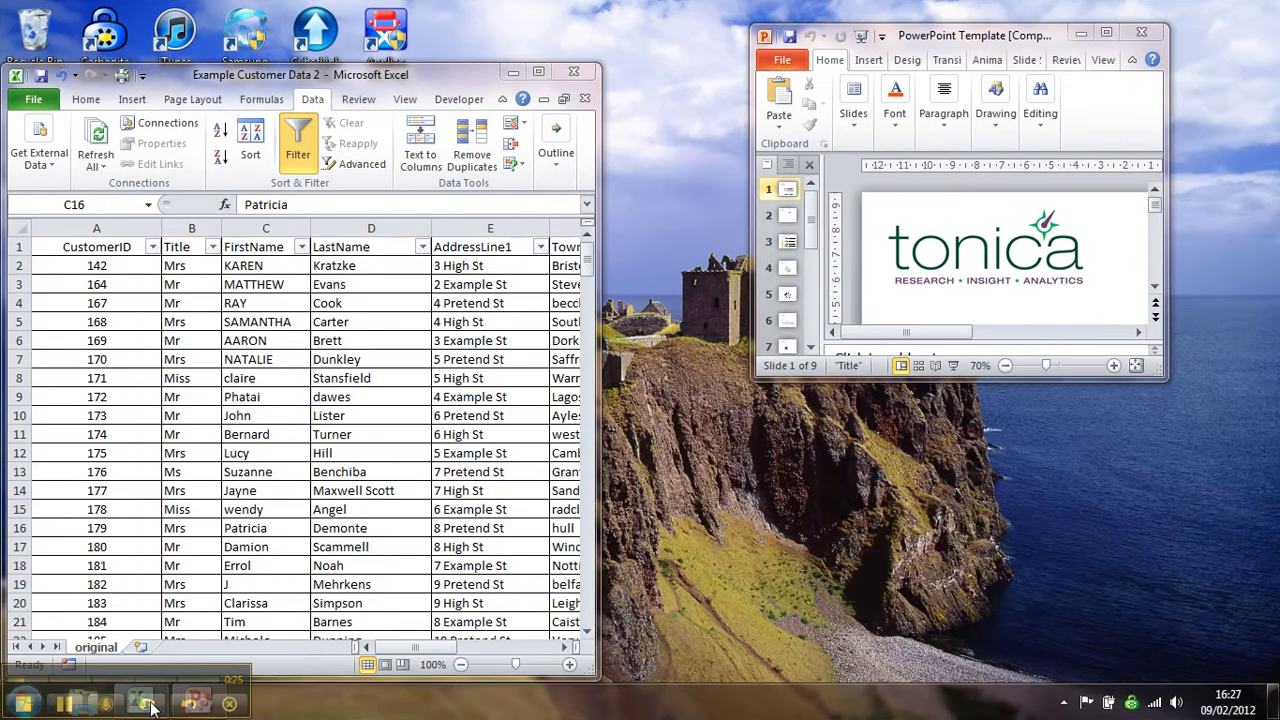
# Step: Maximize the workbook and inspect sample names, including the upper-case first names and lower-case claire
pyautogui.click(538, 72)
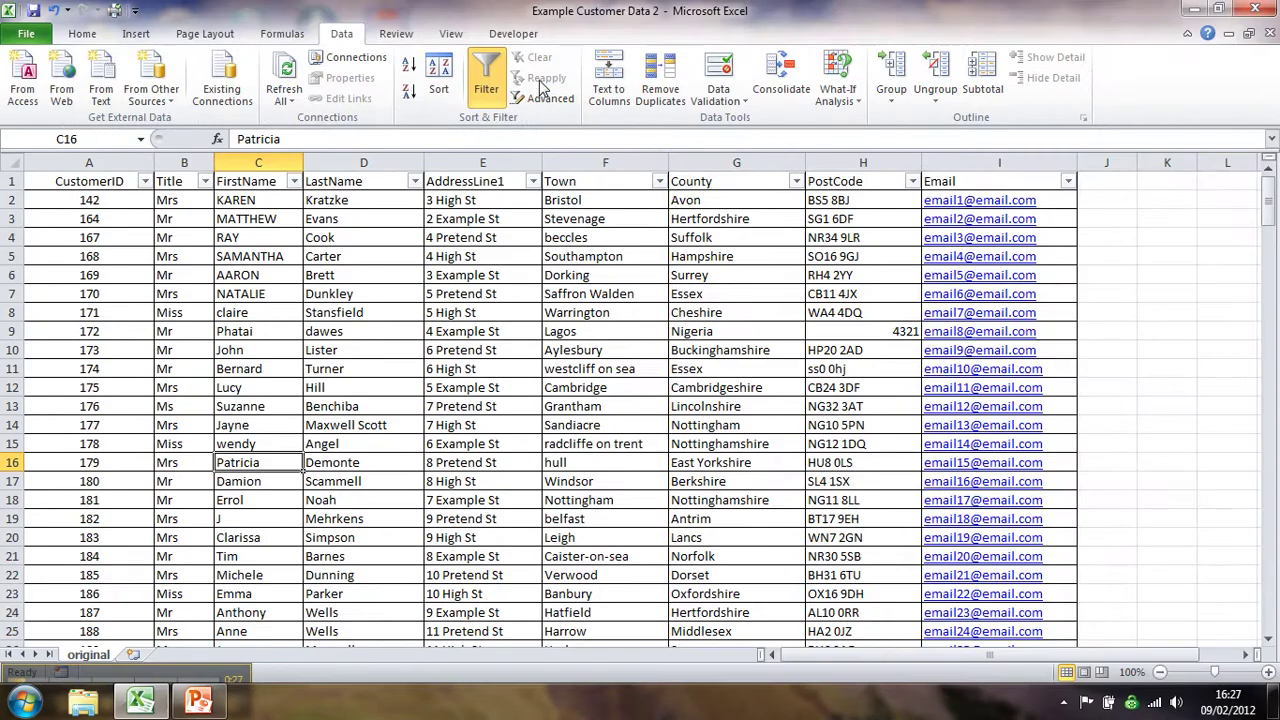
pyautogui.click(368, 199)
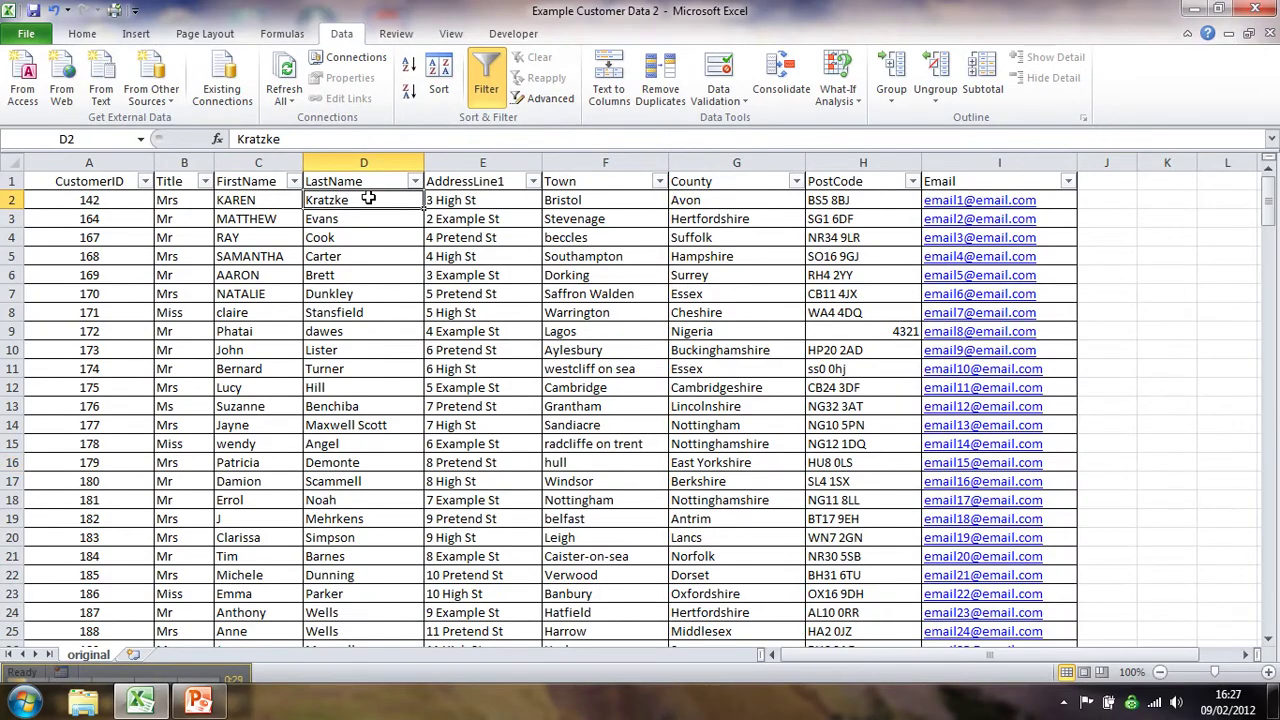
pyautogui.moveTo(271, 203); pyautogui.dragTo(256, 293)
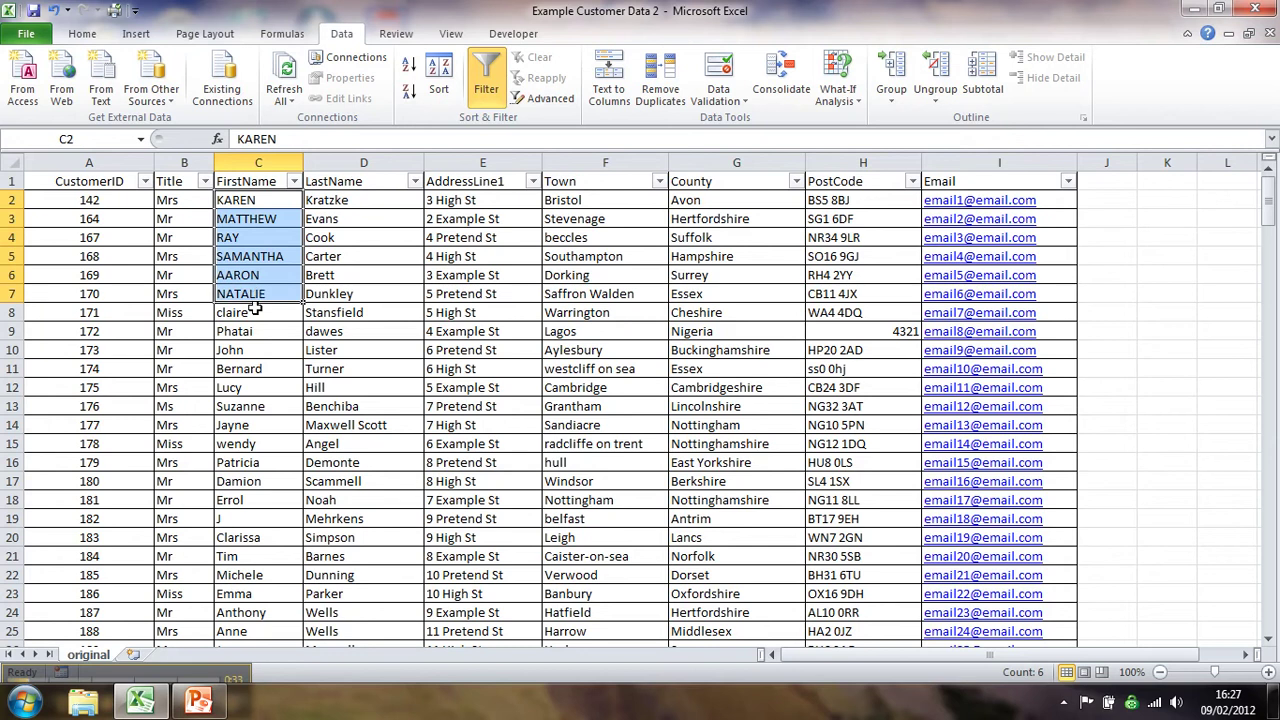
pyautogui.doubleClick(253, 312)
pyautogui.click(247, 347)
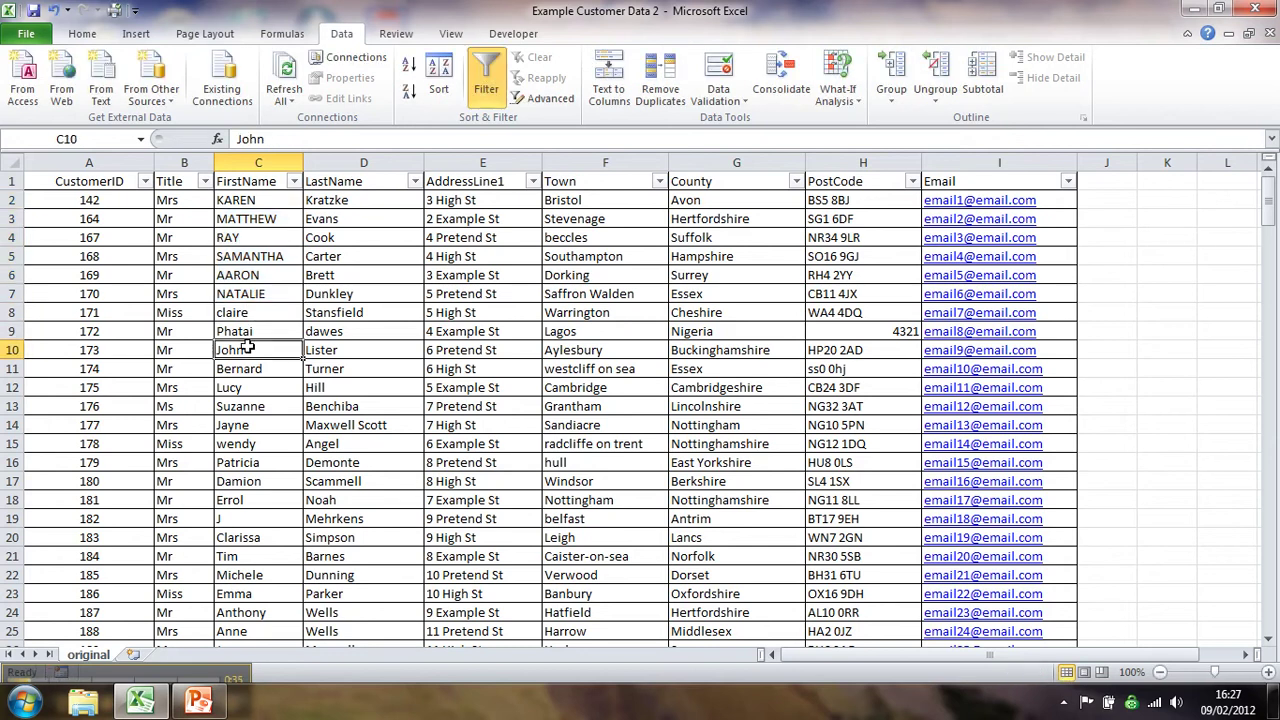
# Step: Bring up the context menu for the LastName column D header
pyautogui.click(18, 162)
pyautogui.click(330, 199)
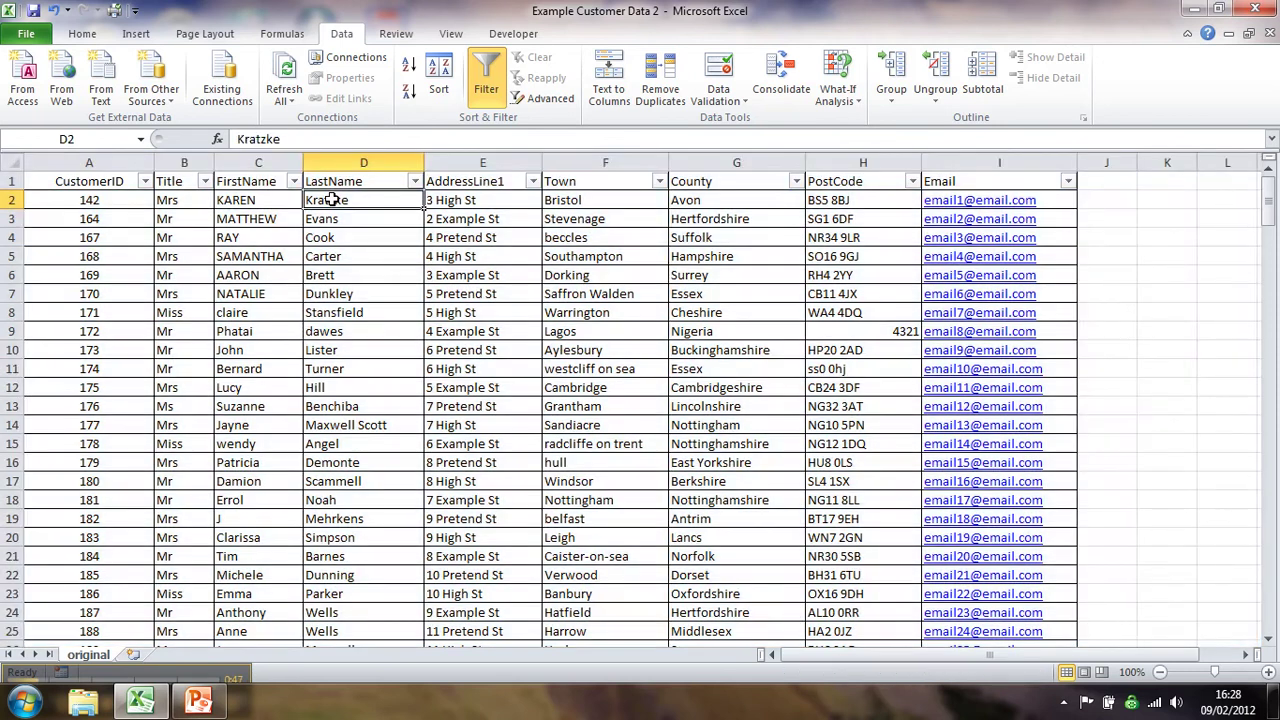
pyautogui.rightClick(348, 162)
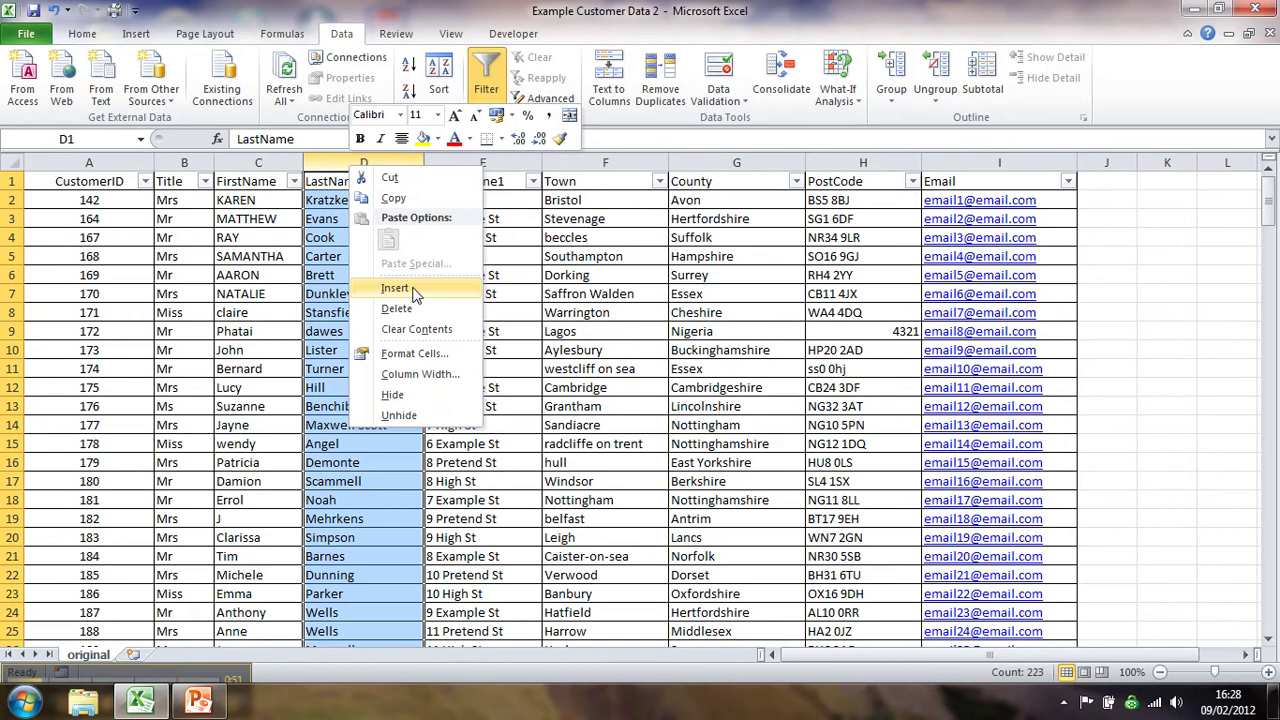
pyautogui.click(258, 274)
pyautogui.click(258, 274)
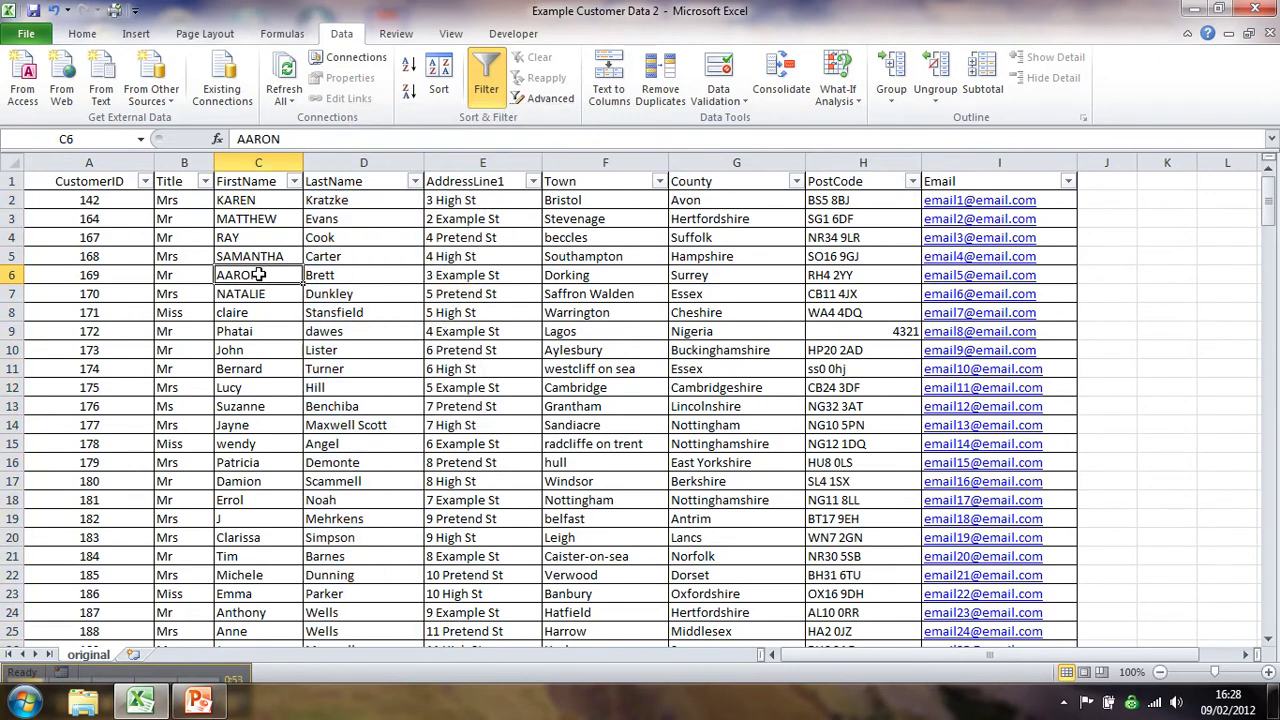
pyautogui.press('pagedown')
pyautogui.press('pagedown')
pyautogui.press('pagedown')
pyautogui.press('pagedown')
pyautogui.press('pagedown')
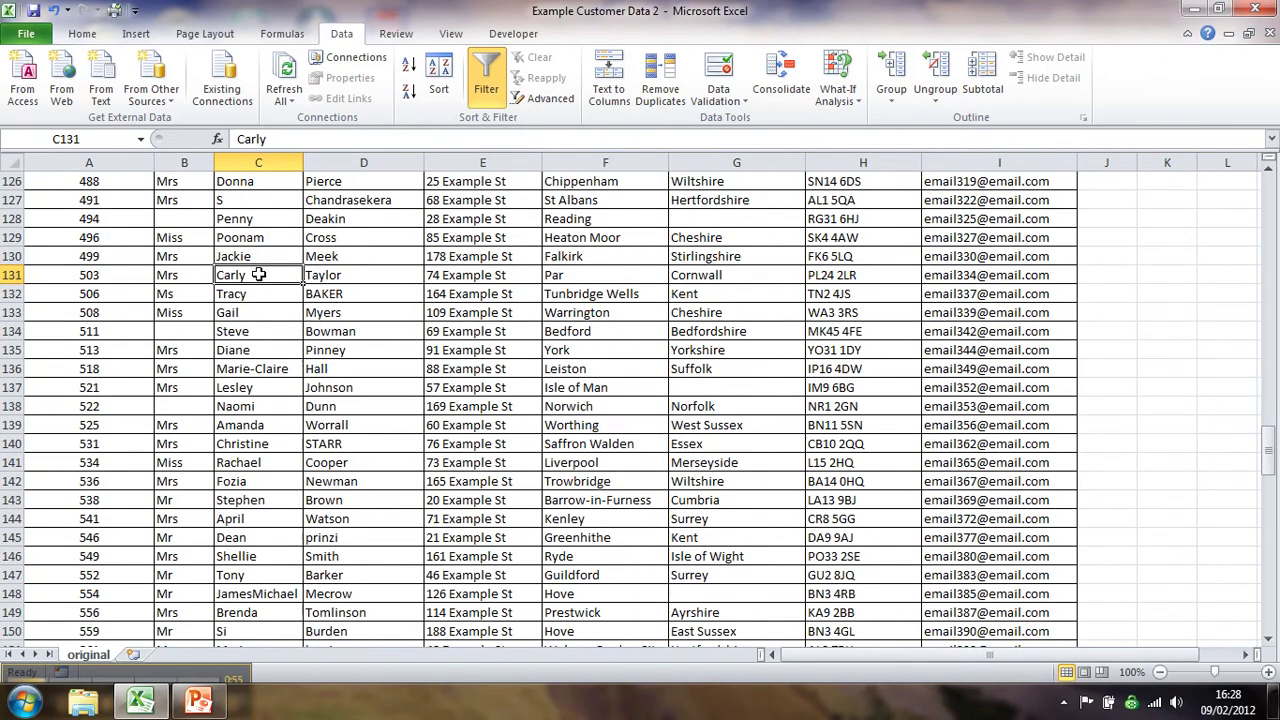
pyautogui.press('pagedown')
pyautogui.press('pagedown')
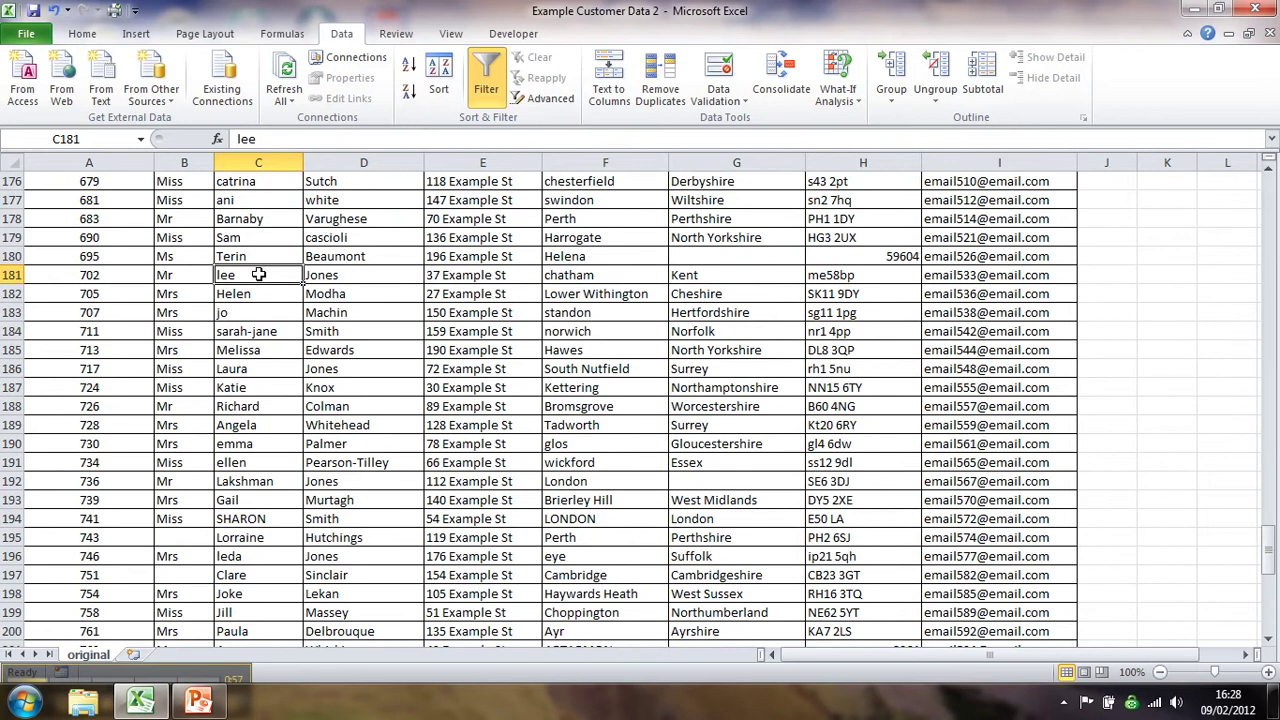
pyautogui.press('Down')
pyautogui.press('Down')
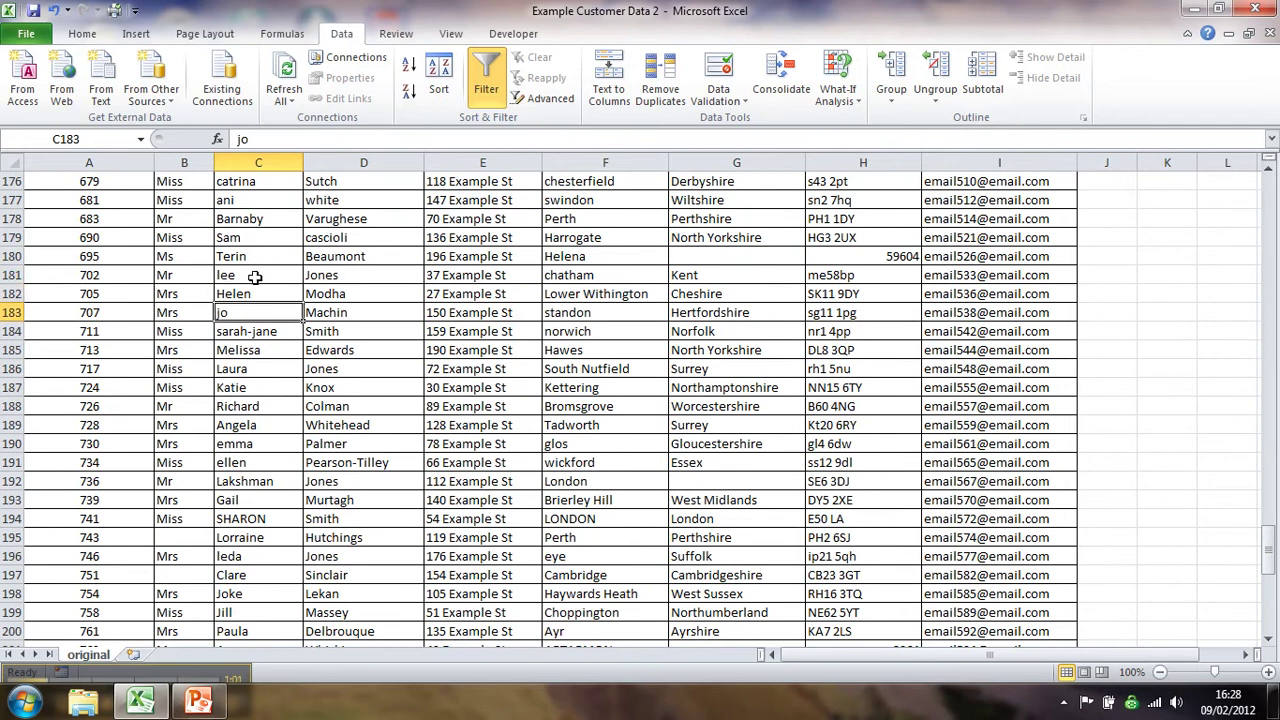
pyautogui.press('Down')
pyautogui.press('Down')
pyautogui.press('Down')
pyautogui.press('Down')
pyautogui.press('Down')
pyautogui.press('Down')
pyautogui.press('Down')
pyautogui.press('Down')
pyautogui.press('Down')
pyautogui.press('Down')
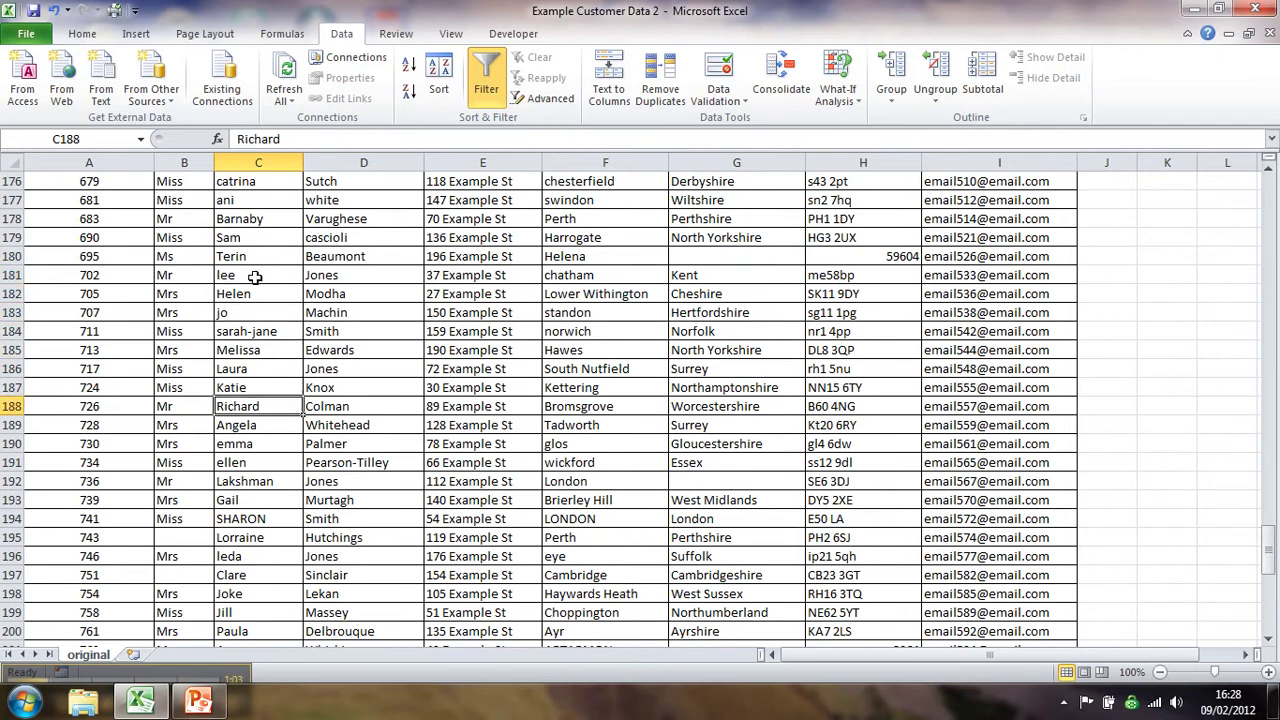
pyautogui.press('Down')
pyautogui.press('Down')
pyautogui.press('Down')
pyautogui.press('Down')
pyautogui.press('Down')
pyautogui.press('Down')
pyautogui.press('Down')
pyautogui.press('Down')
pyautogui.press('Down')
pyautogui.press('Down')
pyautogui.press('Down')
pyautogui.press('Down')
pyautogui.press('Down')
pyautogui.press('Down')
pyautogui.press('Down')
pyautogui.press('Down')
pyautogui.press('Down')
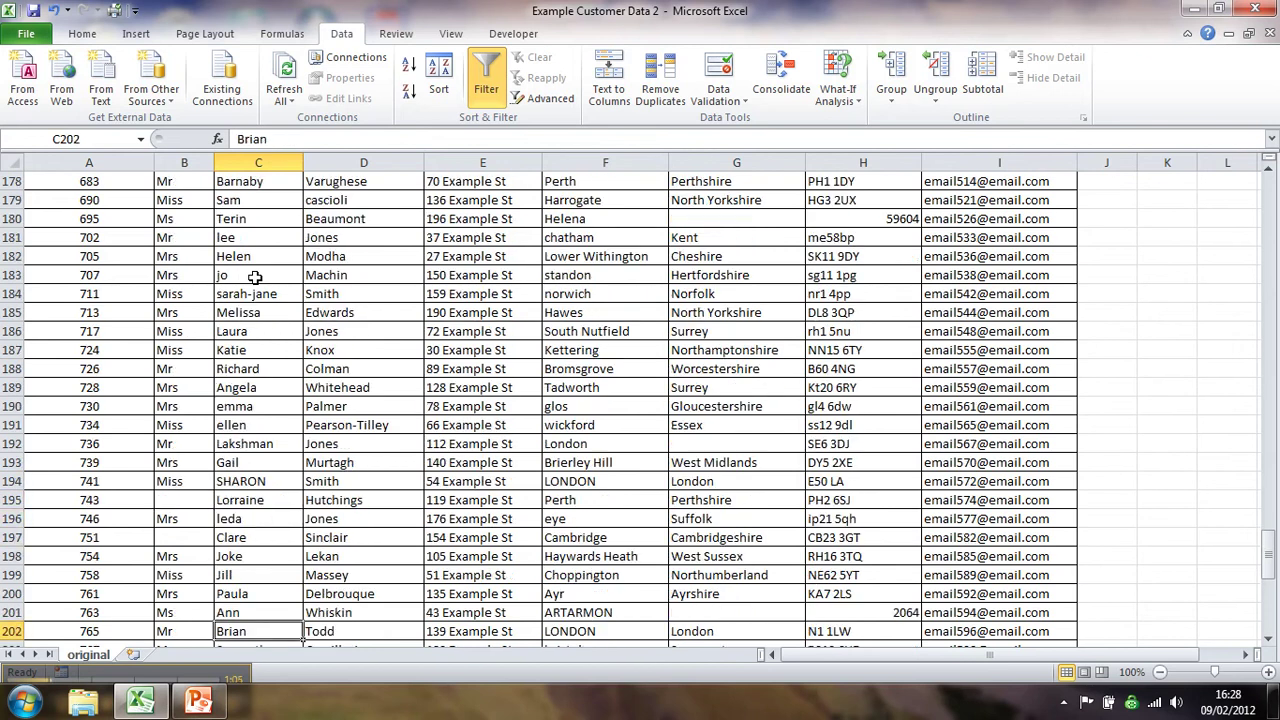
pyautogui.press('Down')
pyautogui.press('Down')
pyautogui.press('Down')
pyautogui.press('Down')
pyautogui.press('Down')
pyautogui.press('Down')
pyautogui.press('Down')
pyautogui.press('Down')
pyautogui.press('Down')
pyautogui.press('Down')
pyautogui.press('Down')
pyautogui.press('Down')
pyautogui.press('Down')
pyautogui.press('Down')
pyautogui.press('Down')
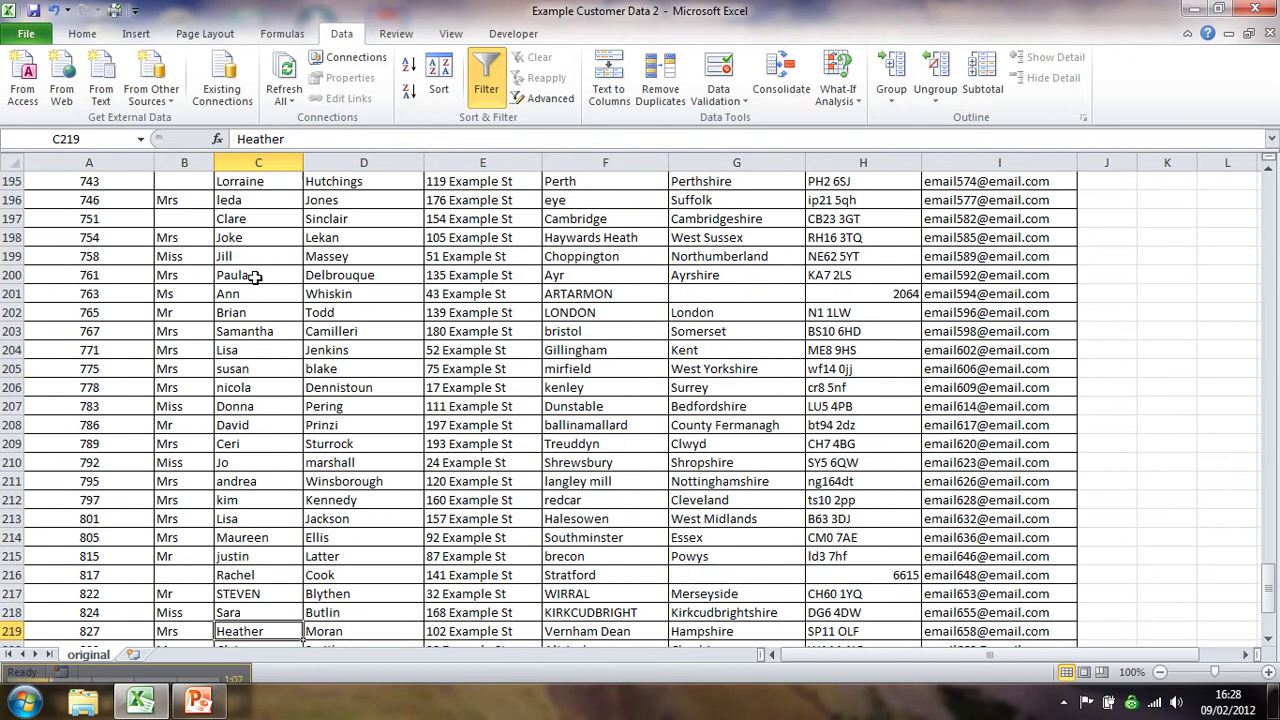
pyautogui.press('Down')
pyautogui.press('Down')
pyautogui.press('Down')
pyautogui.press('Down')
pyautogui.press('Down')
pyautogui.press('Up')
pyautogui.press('Up')
pyautogui.press('Up')
pyautogui.press('Up')
pyautogui.press('Up')
pyautogui.press('Up')
pyautogui.press('Up')
pyautogui.press('Up')
pyautogui.press('Up')
pyautogui.press('Up')
pyautogui.press('Up')
pyautogui.press('Up')
pyautogui.press('Up')
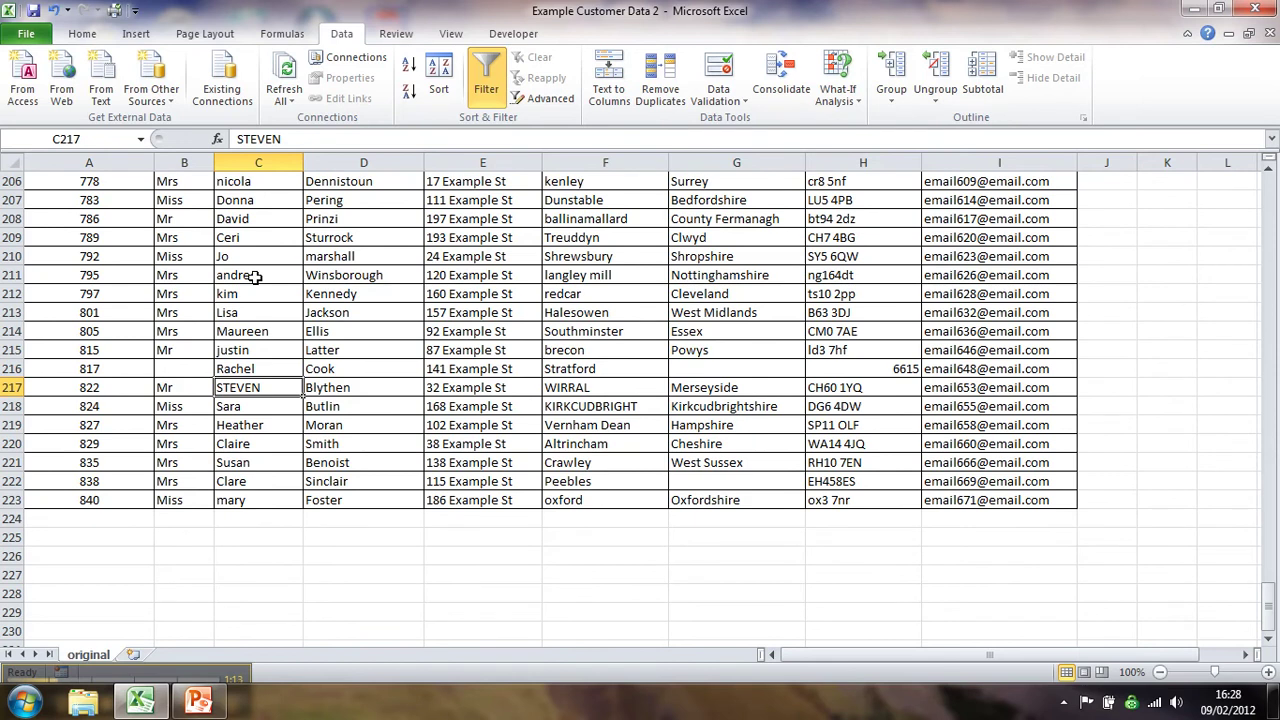
pyautogui.press('Up')
pyautogui.press('Up')
pyautogui.press('Up')
pyautogui.press('Up')
pyautogui.press('Up')
pyautogui.press('Up')
pyautogui.press('Up')
pyautogui.press('Up')
pyautogui.press('Up')
pyautogui.press('Up')
pyautogui.press('Up')
pyautogui.press('Up')
pyautogui.press('Up')
pyautogui.press('Up')
pyautogui.press('Up')
pyautogui.press('Up')
pyautogui.press('Up')
pyautogui.press('Up')
pyautogui.press('Up')
pyautogui.press('Up')
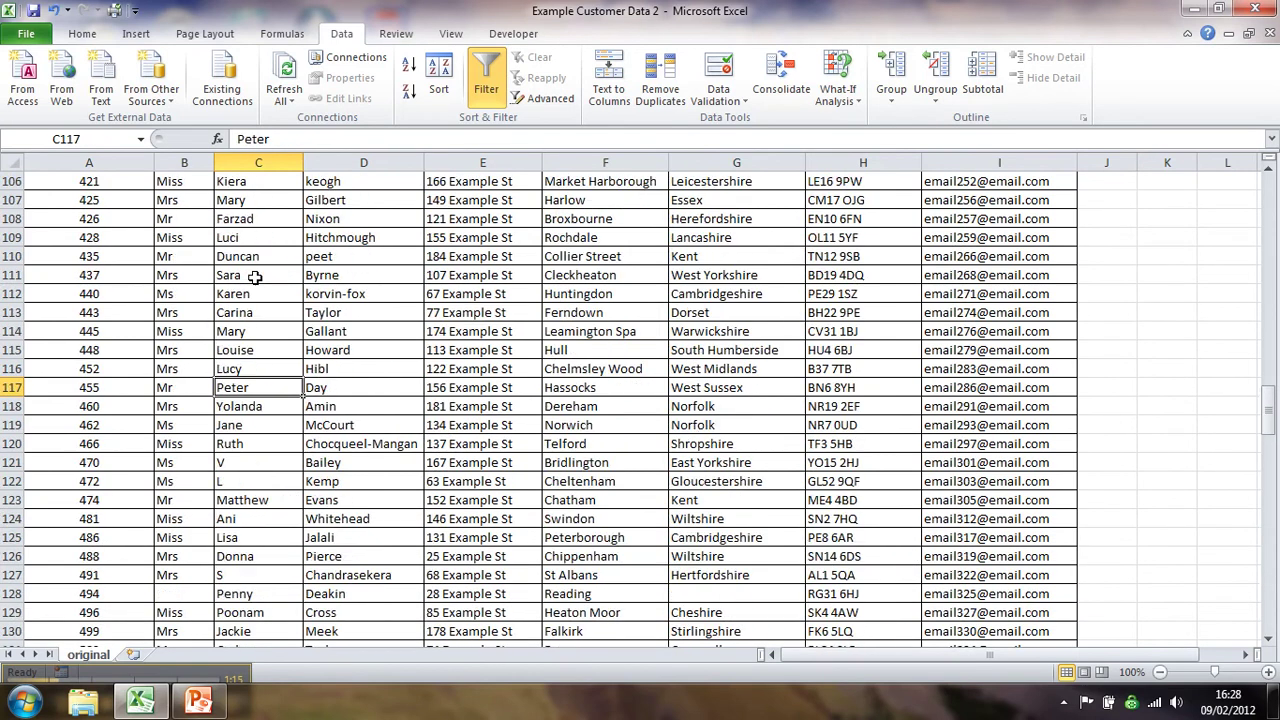
pyautogui.rightClick(345, 163)
# Step: Insert an empty column before LastName headed 'Firstname Updated'
pyautogui.click(390, 284)
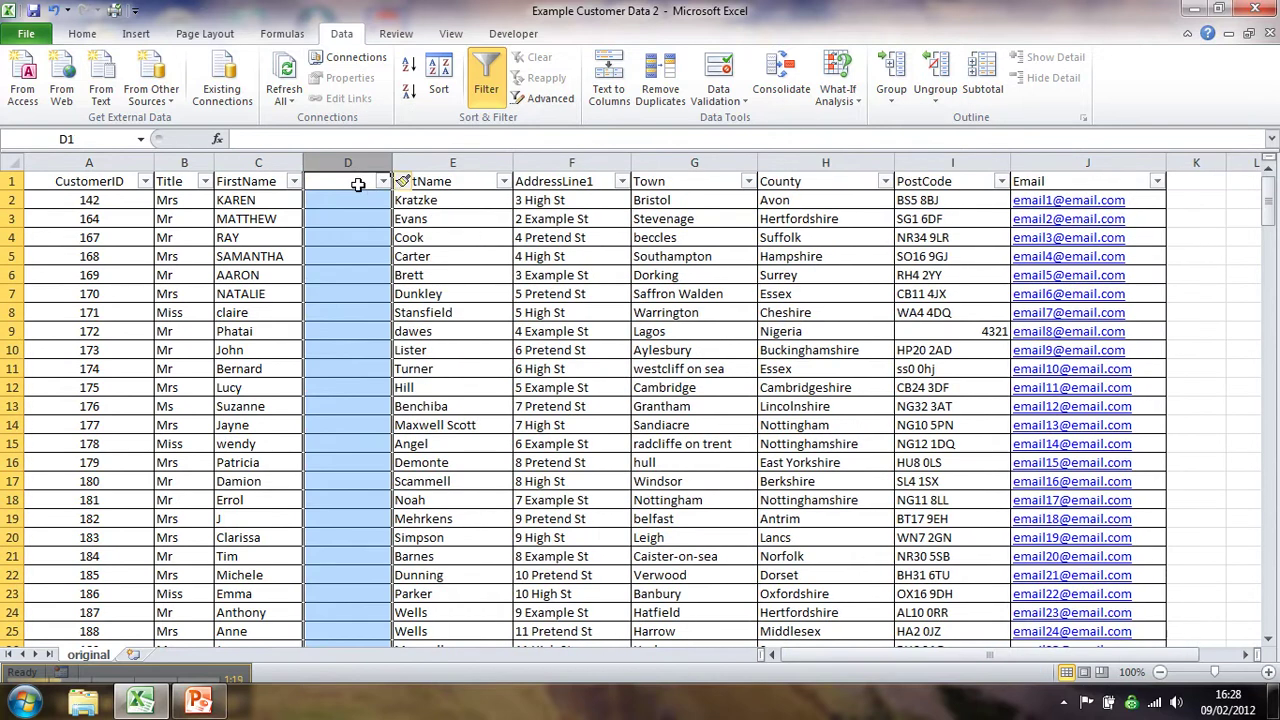
pyautogui.click(357, 183)
pyautogui.write('Firstna')
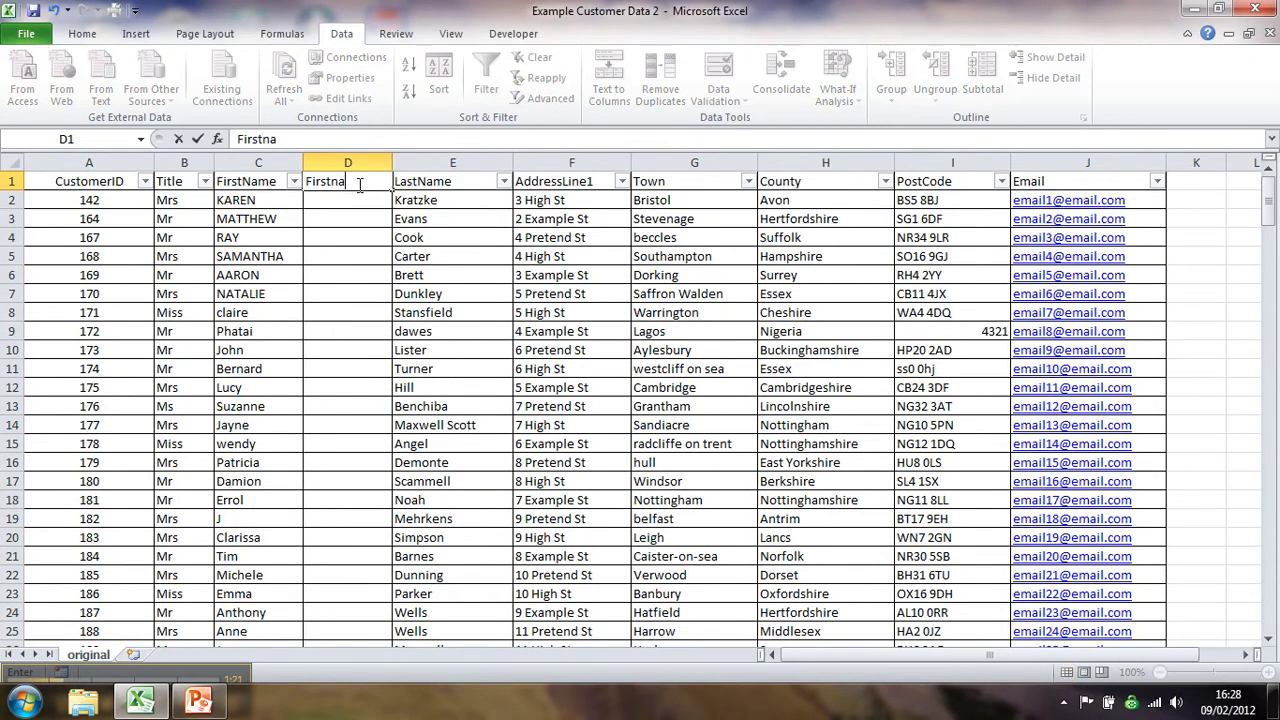
pyautogui.write('me Updated')
pyautogui.press('Return')
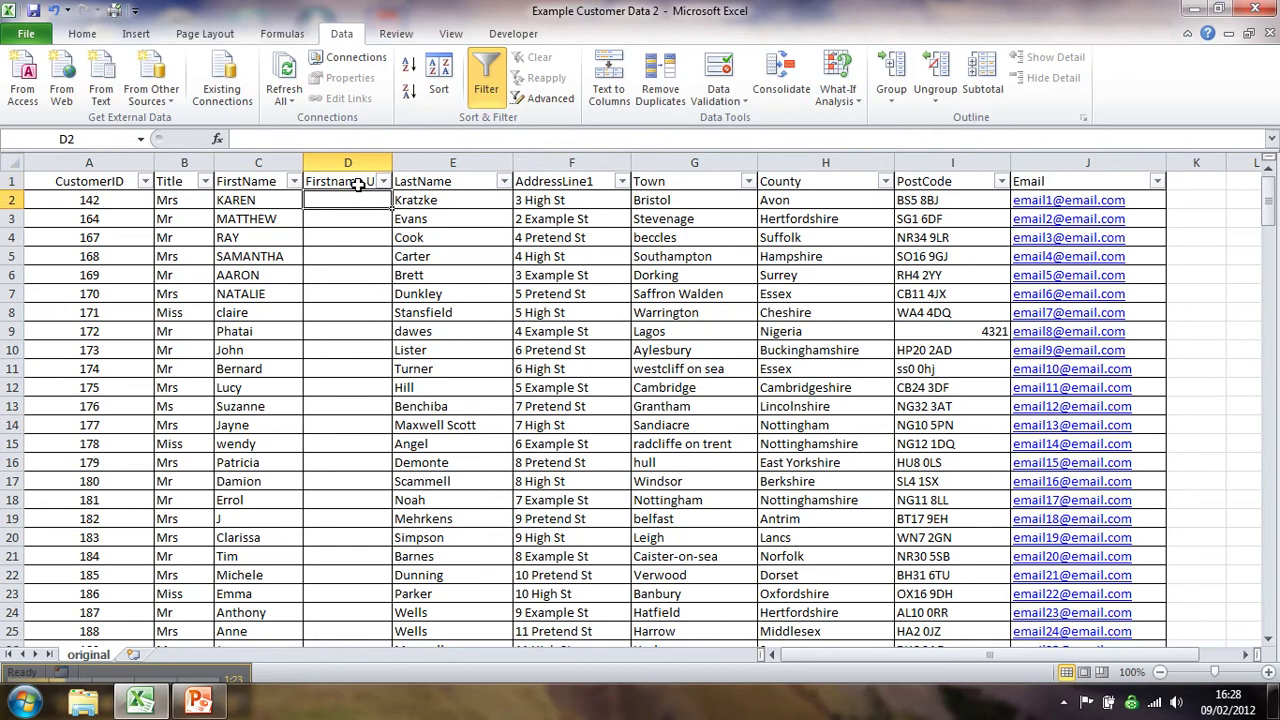
# Step: Enter =PROPER(C2) in D2 so KAREN becomes Karen
pyautogui.write('=')
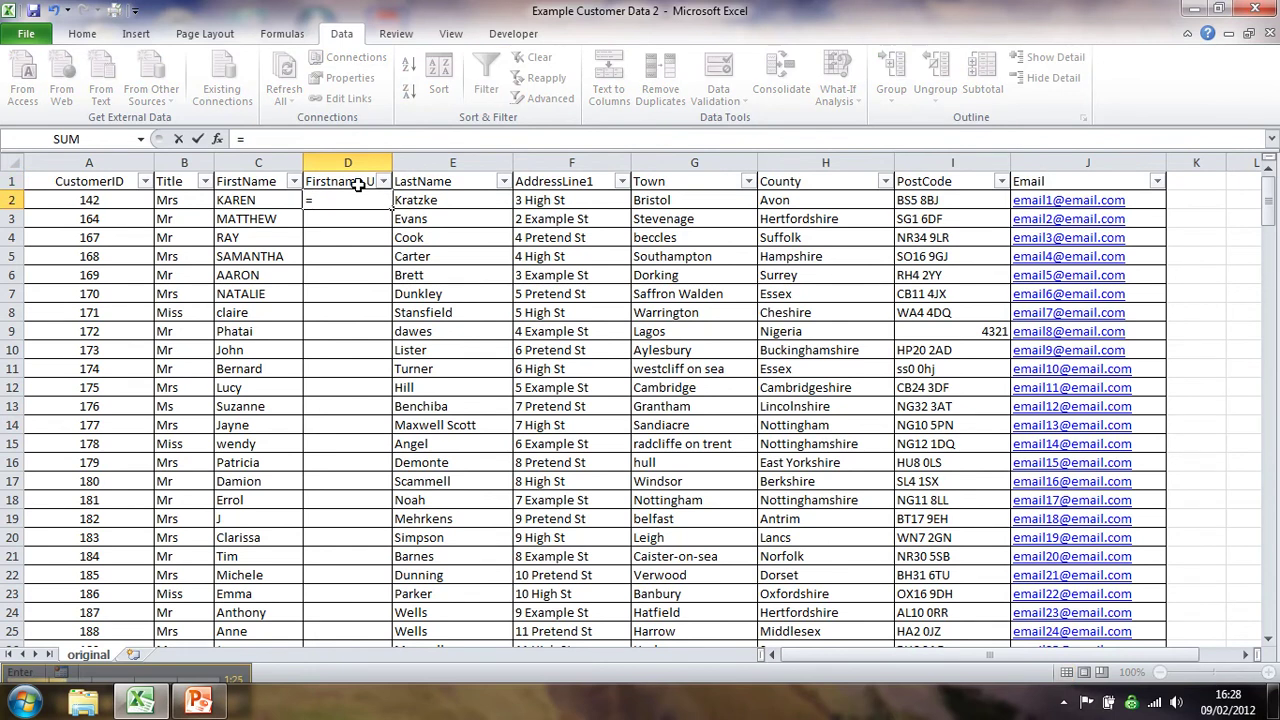
pyautogui.write('pr')
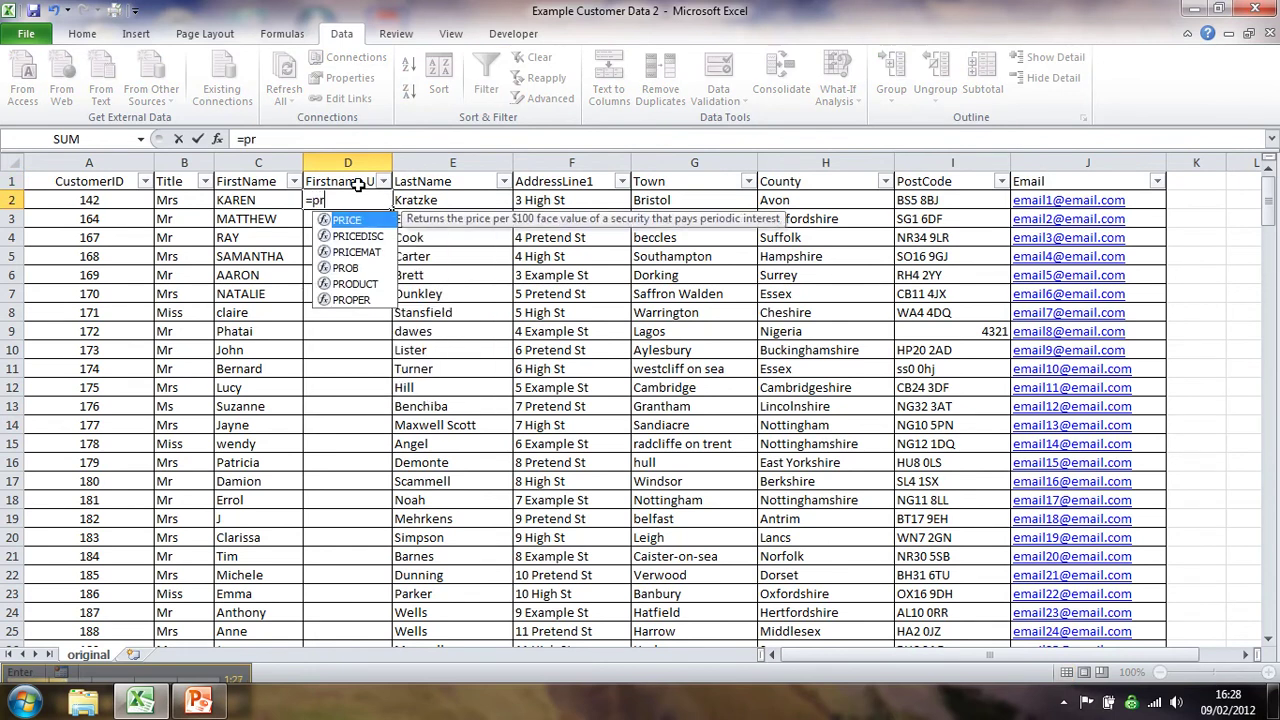
pyautogui.write('oper(')
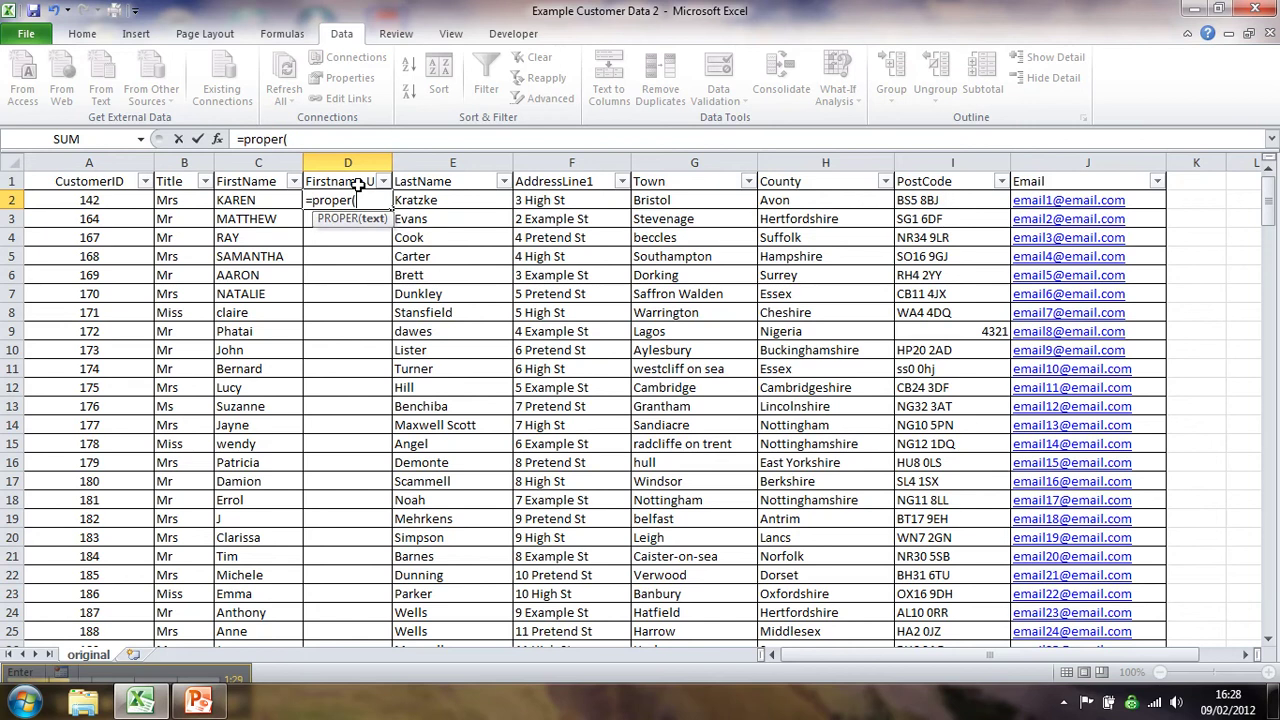
pyautogui.click(248, 200)
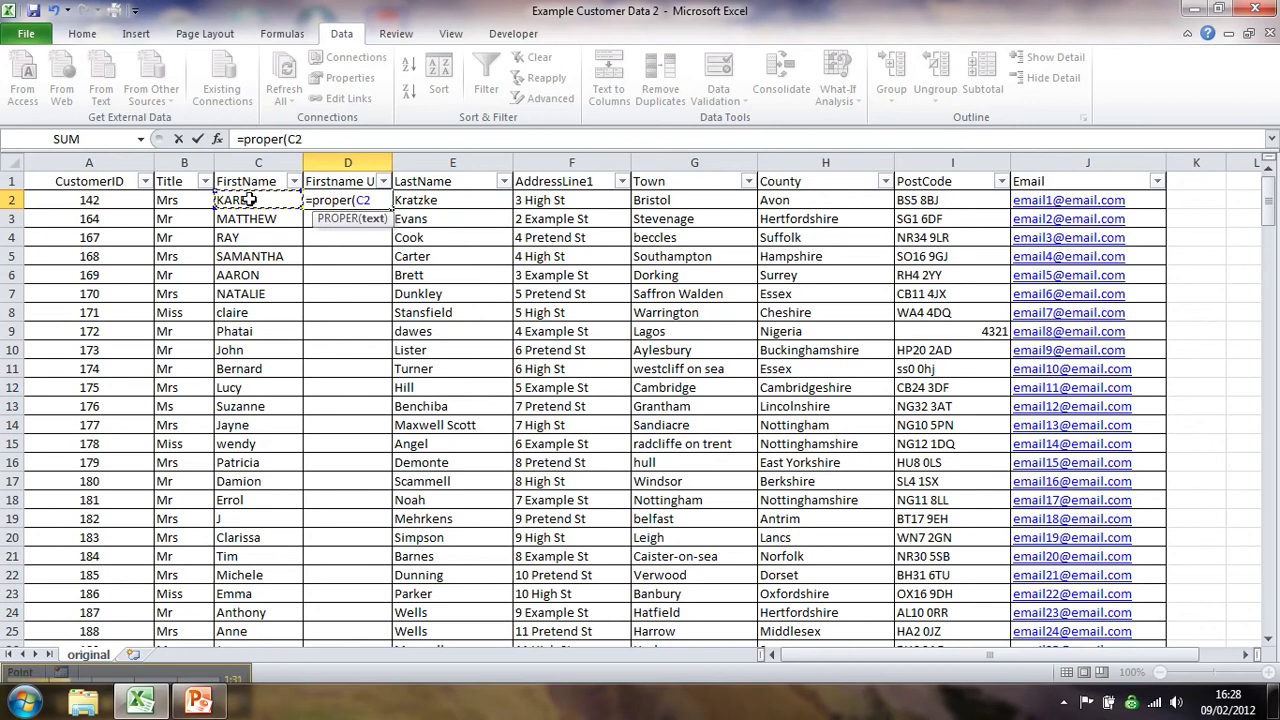
pyautogui.write(')')
pyautogui.press('Return')
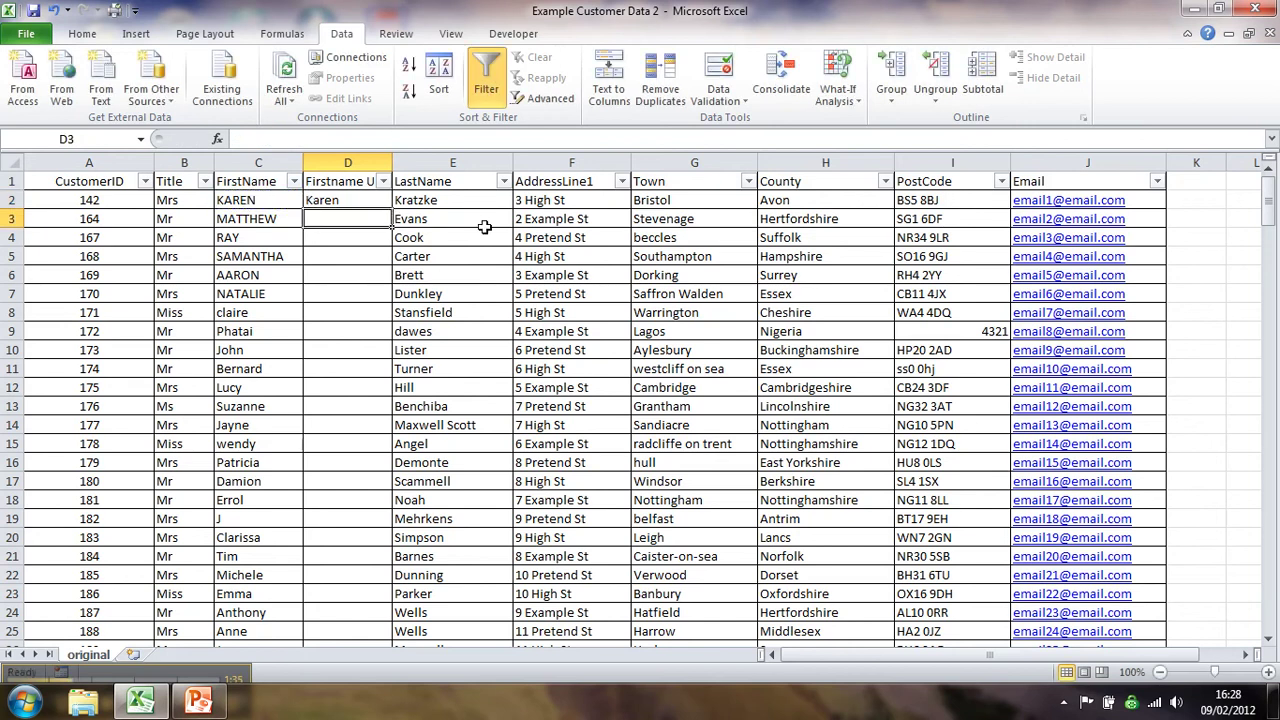
# Step: Fill the PROPER formula down column D and compare claire in C8 with Claire in D8
pyautogui.click(360, 206)
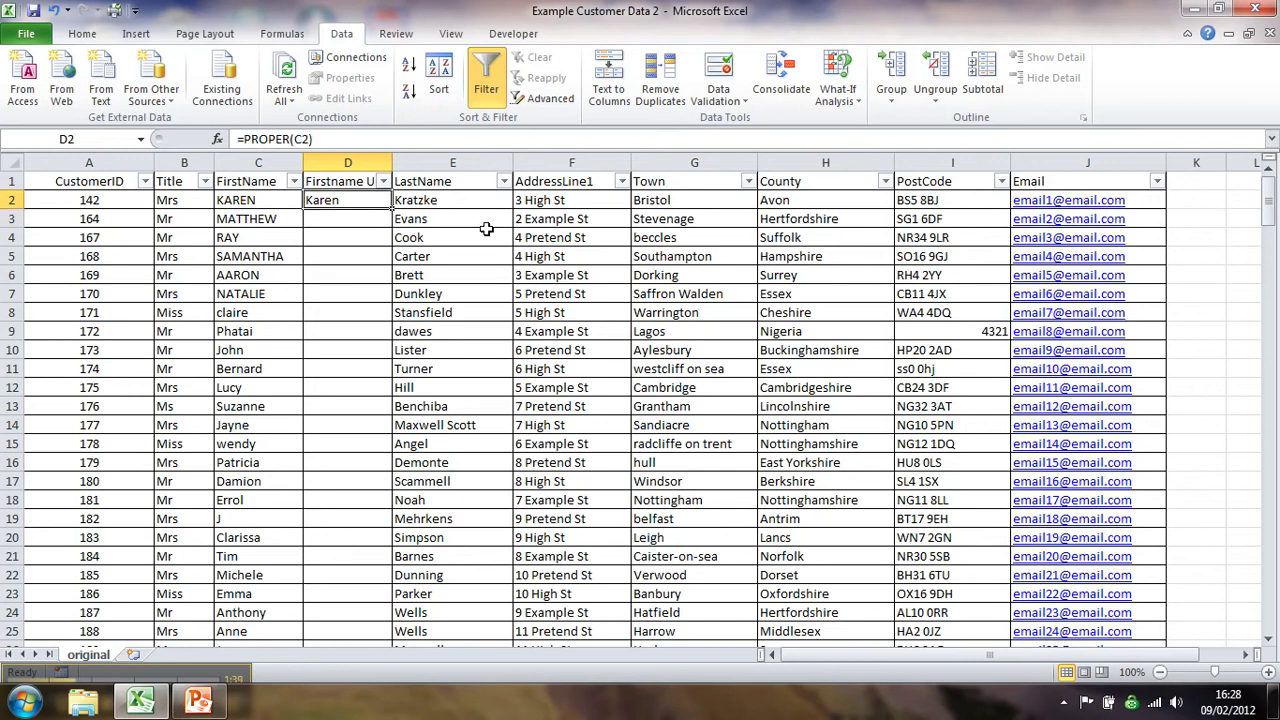
pyautogui.doubleClick(392, 207)
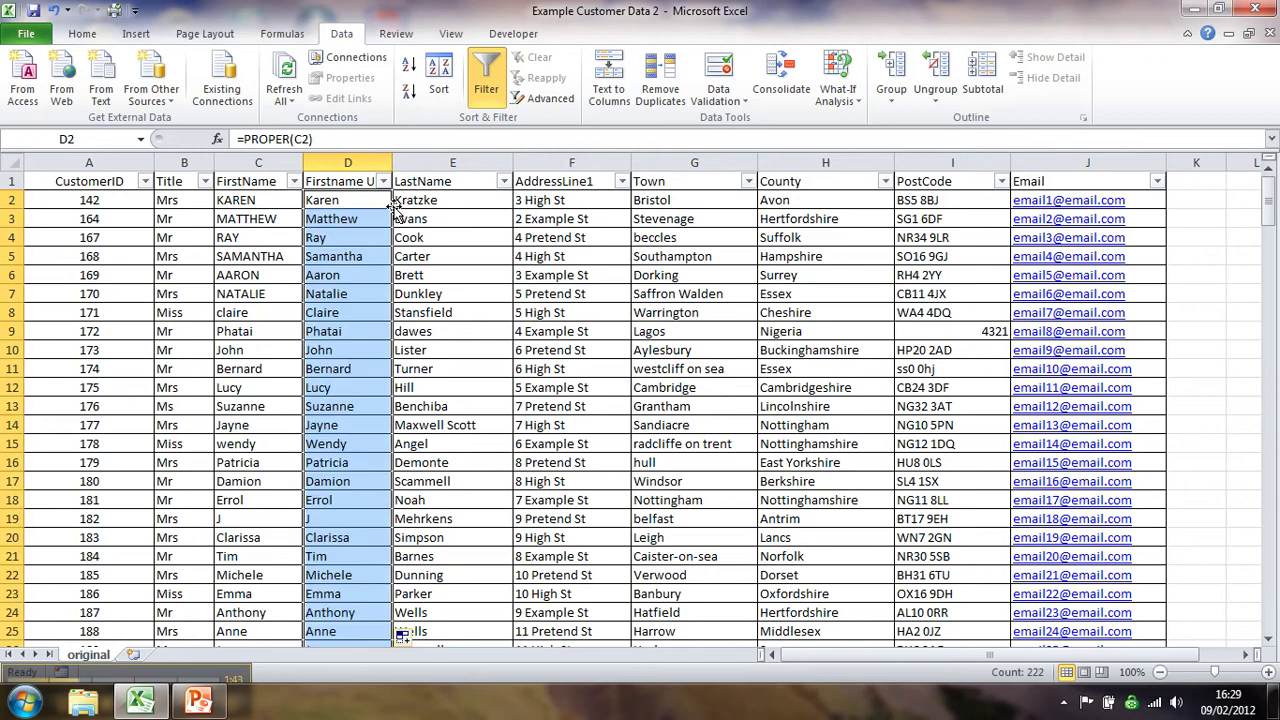
pyautogui.click(362, 221)
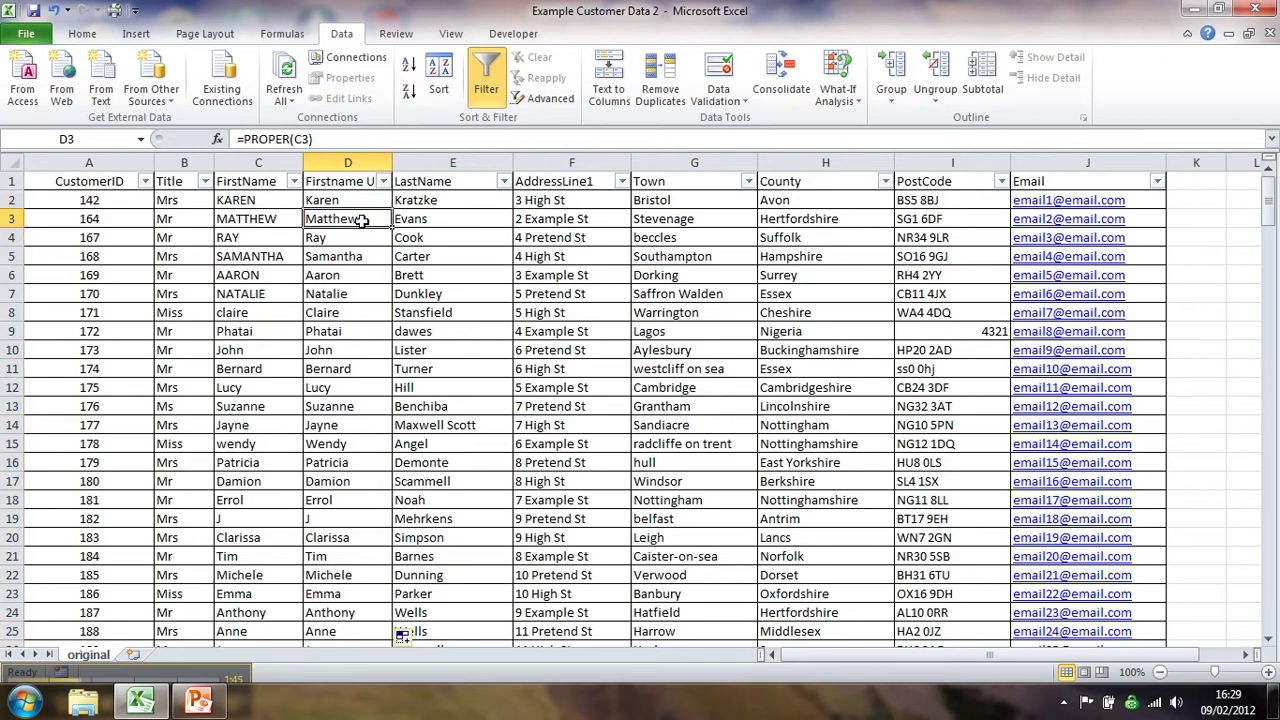
pyautogui.press('Down')
pyautogui.press('Down')
pyautogui.press('Down')
pyautogui.press('Down')
pyautogui.press('Down')
pyautogui.press('Left')
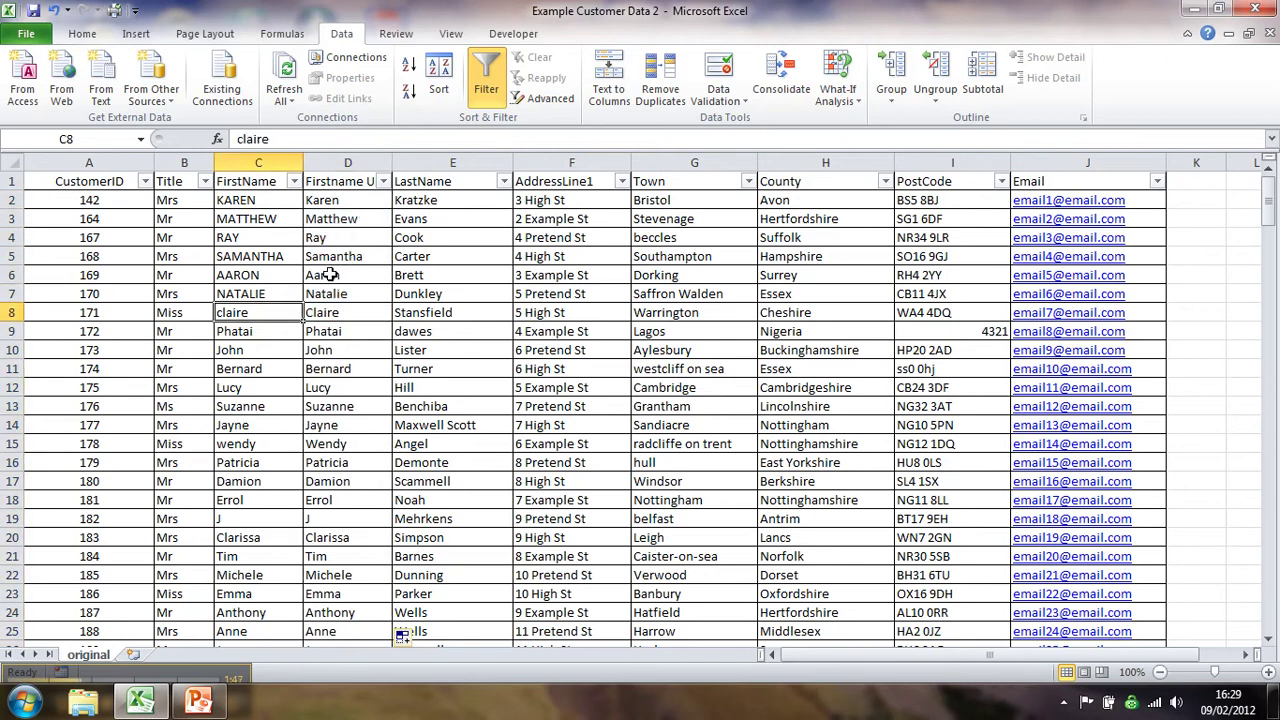
pyautogui.press('Right')
# Step: Page down column D checking proper-cased names such as Jamie-Lee through the lower rows
pyautogui.press('Down')
pyautogui.press('Down')
pyautogui.press('Down')
pyautogui.press('Down')
pyautogui.press('Down')
pyautogui.press('Down')
pyautogui.press('Down')
pyautogui.press('Down')
pyautogui.press('Down')
pyautogui.press('Down')
pyautogui.press('Down')
pyautogui.press('Down')
pyautogui.press('Down')
pyautogui.press('Down')
pyautogui.press('Down')
pyautogui.press('Down')
pyautogui.press('Down')
pyautogui.press('Down')
pyautogui.press('Down')
pyautogui.press('Down')
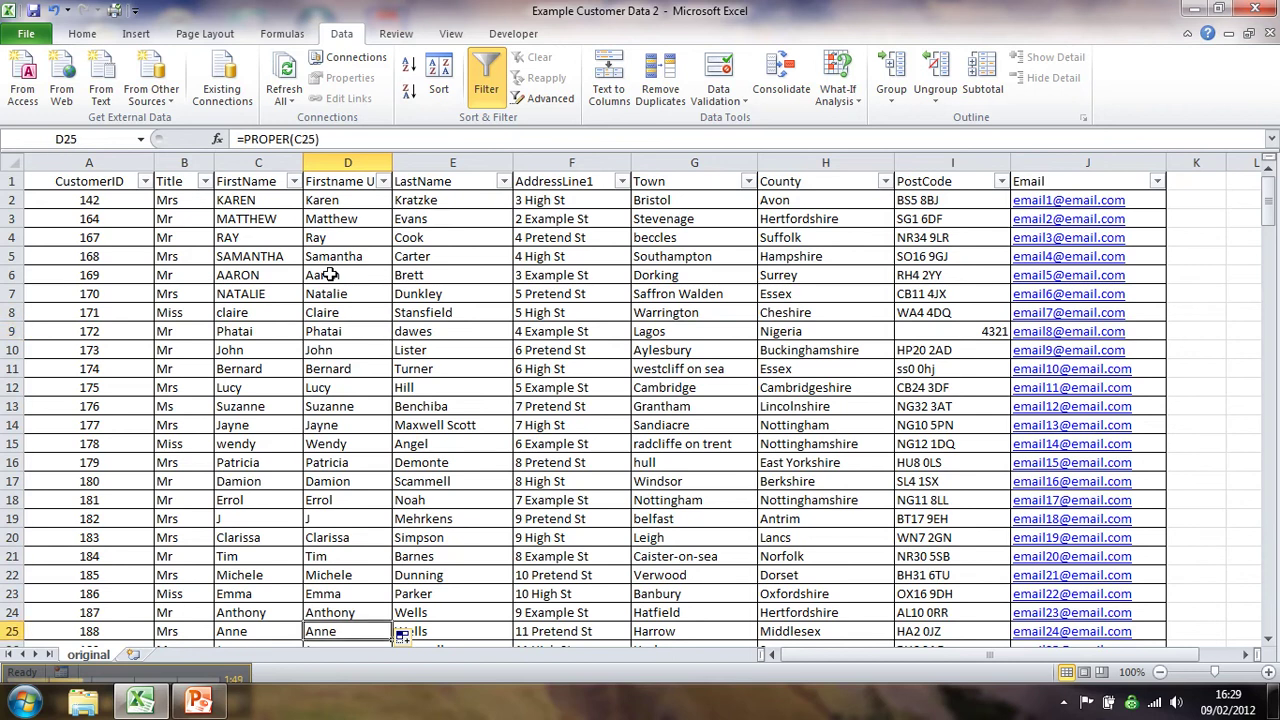
pyautogui.press('Down')
pyautogui.press('Down')
pyautogui.press('Down')
pyautogui.press('Down')
pyautogui.press('Down')
pyautogui.press('Down')
pyautogui.press('Down')
pyautogui.press('Down')
pyautogui.press('Down')
pyautogui.press('Down')
pyautogui.press('Down')
pyautogui.press('Down')
pyautogui.press('Down')
pyautogui.press('Down')
pyautogui.press('Down')
pyautogui.press('Down')
pyautogui.press('Down')
pyautogui.press('Down')
pyautogui.press('Down')
pyautogui.press('Down')
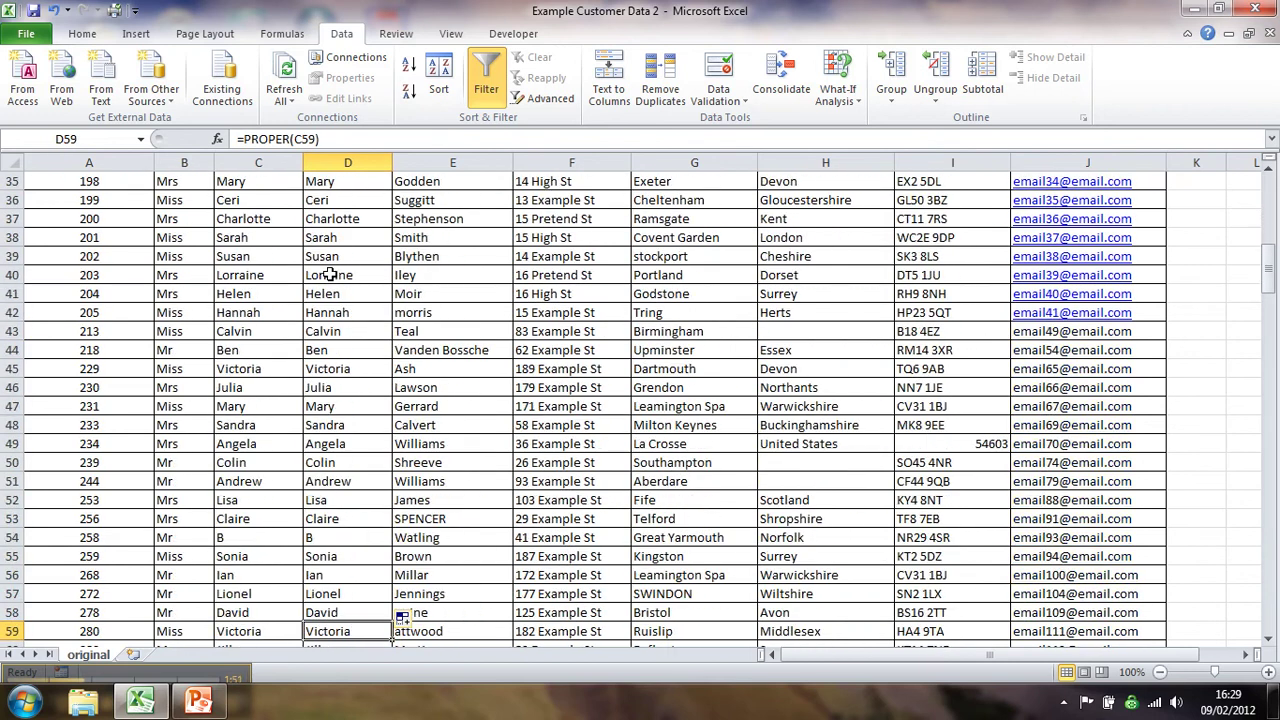
pyautogui.press('Down')
pyautogui.press('Down')
pyautogui.press('Down')
pyautogui.press('Down')
pyautogui.press('Down')
pyautogui.press('Down')
pyautogui.press('Down')
pyautogui.press('Down')
pyautogui.press('Down')
pyautogui.press('Down')
pyautogui.press('Down')
pyautogui.press('Down')
pyautogui.press('Down')
pyautogui.press('Down')
pyautogui.press('Down')
pyautogui.press('Down')
pyautogui.press('Down')
pyautogui.press('Down')
pyautogui.press('Down')
pyautogui.press('Down')
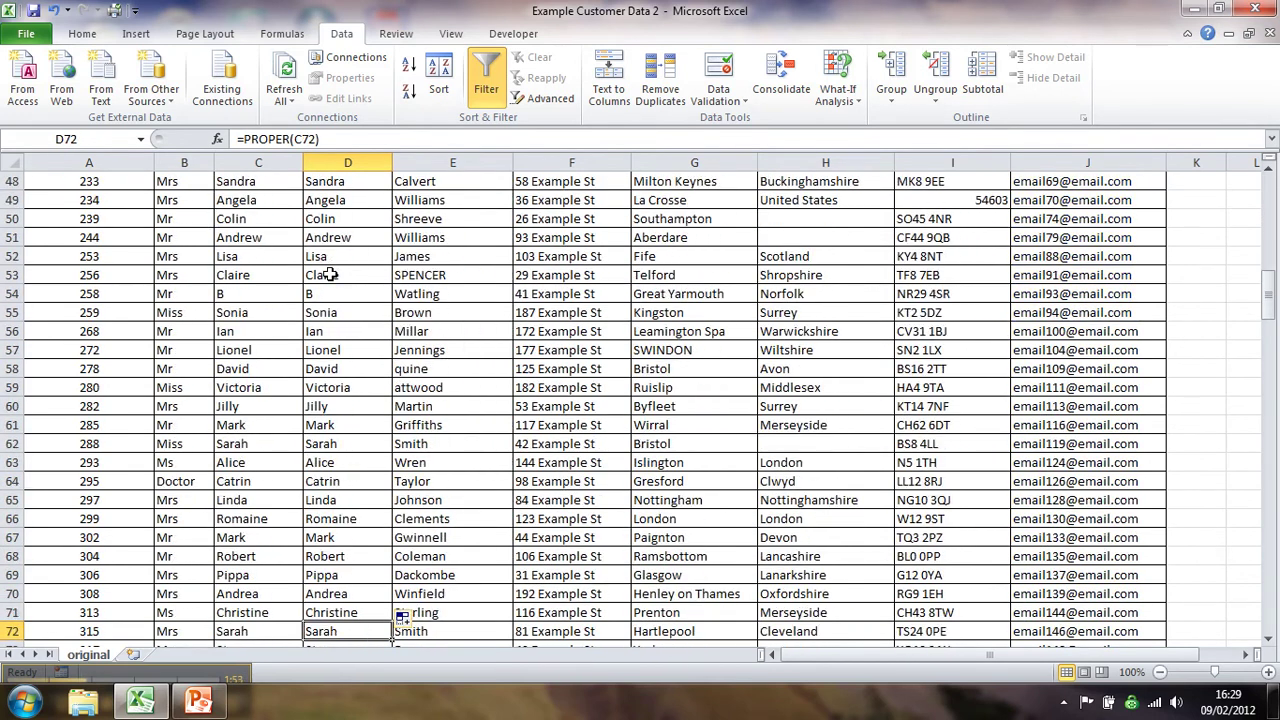
pyautogui.press('Down')
pyautogui.press('Down')
pyautogui.press('Down')
pyautogui.press('Down')
pyautogui.press('Down')
pyautogui.press('Down')
pyautogui.press('Down')
pyautogui.press('Down')
pyautogui.press('Down')
pyautogui.press('Down')
pyautogui.press('Down')
pyautogui.press('Down')
pyautogui.press('Down')
pyautogui.press('Down')
pyautogui.press('Down')
pyautogui.press('Down')
pyautogui.press('Down')
pyautogui.press('Down')
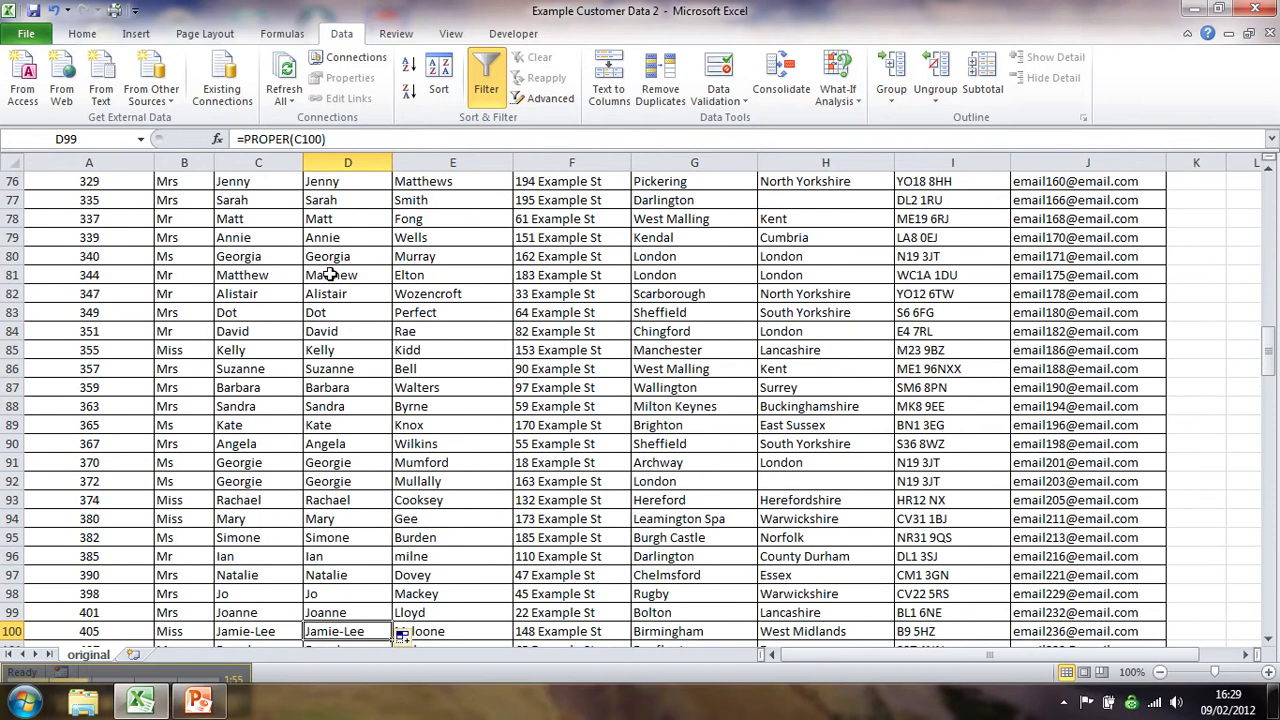
pyautogui.click(358, 442)
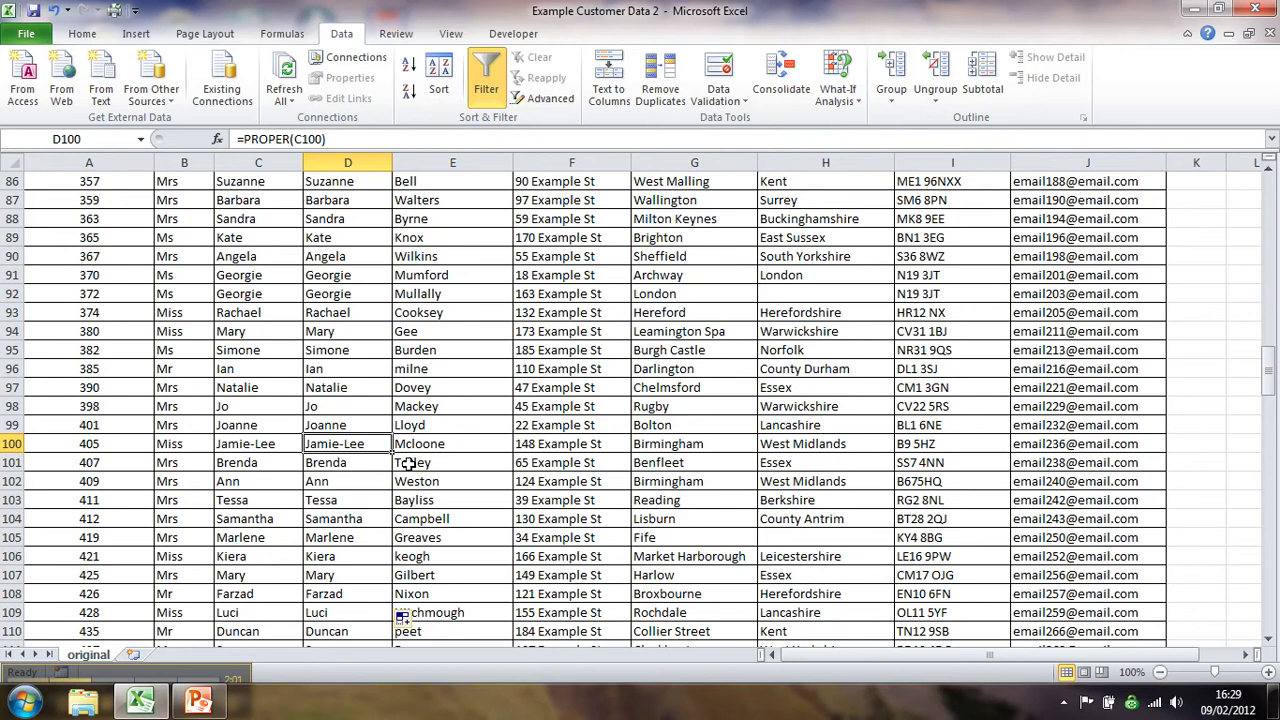
pyautogui.press('Down')
pyautogui.press('Down')
pyautogui.press('Down')
pyautogui.press('Down')
pyautogui.press('Down')
pyautogui.press('Down')
pyautogui.press('Down')
pyautogui.press('Down')
pyautogui.press('Down')
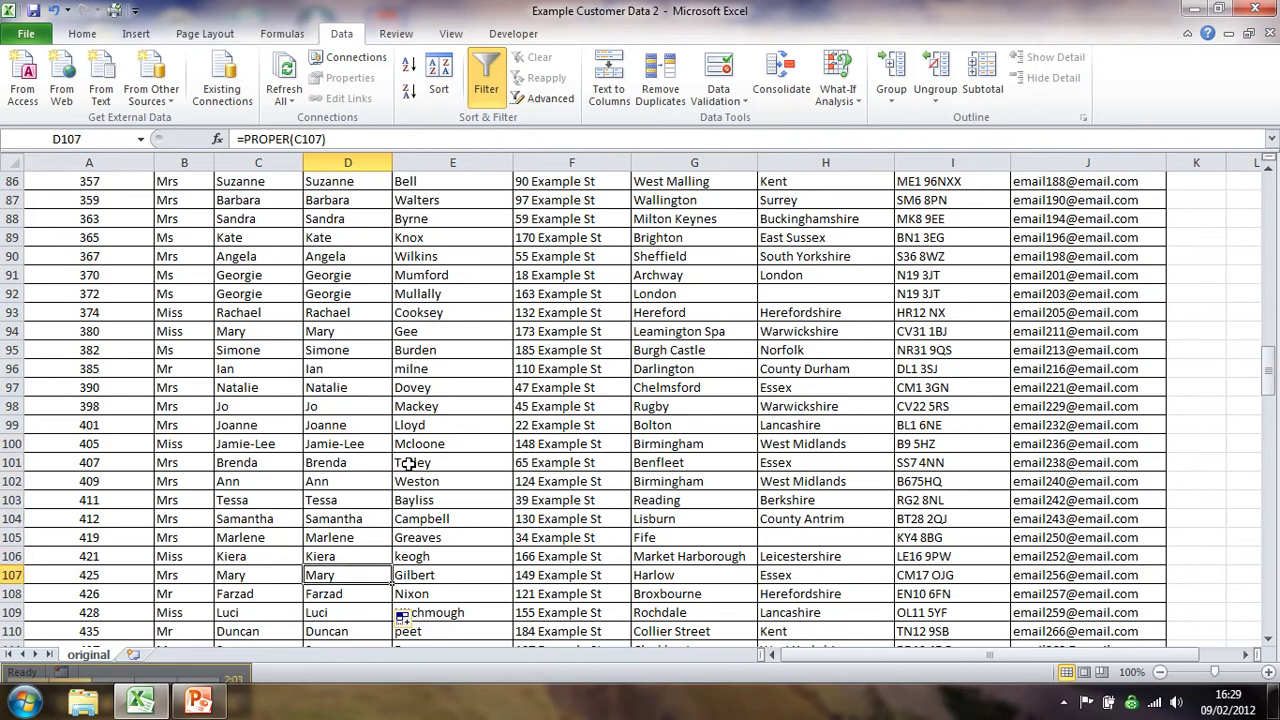
pyautogui.press('Down')
pyautogui.press('Down')
pyautogui.press('Down')
pyautogui.press('Down')
pyautogui.press('Down')
pyautogui.press('Down')
pyautogui.press('Down')
pyautogui.press('Down')
pyautogui.press('Down')
pyautogui.press('Down')
pyautogui.press('Down')
pyautogui.press('Down')
pyautogui.press('Down')
pyautogui.press('Down')
pyautogui.press('Down')
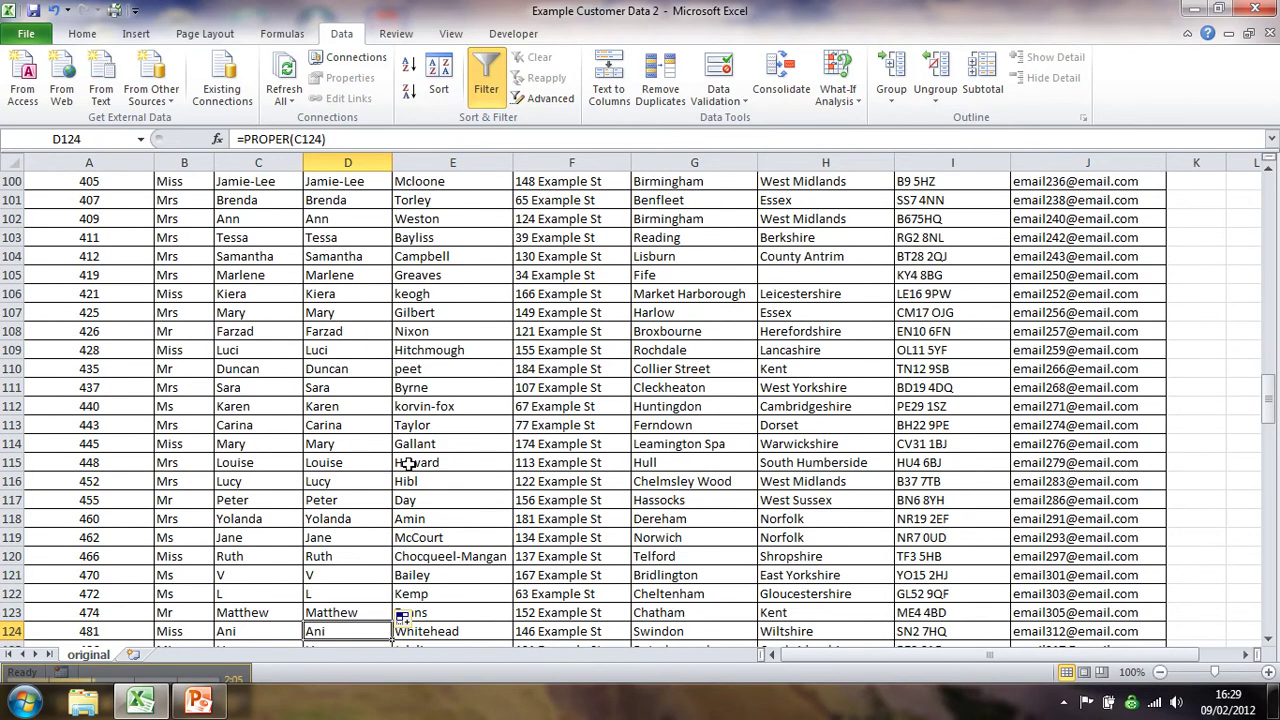
pyautogui.press('Down')
pyautogui.press('Down')
pyautogui.press('Down')
pyautogui.press('Down')
pyautogui.press('Down')
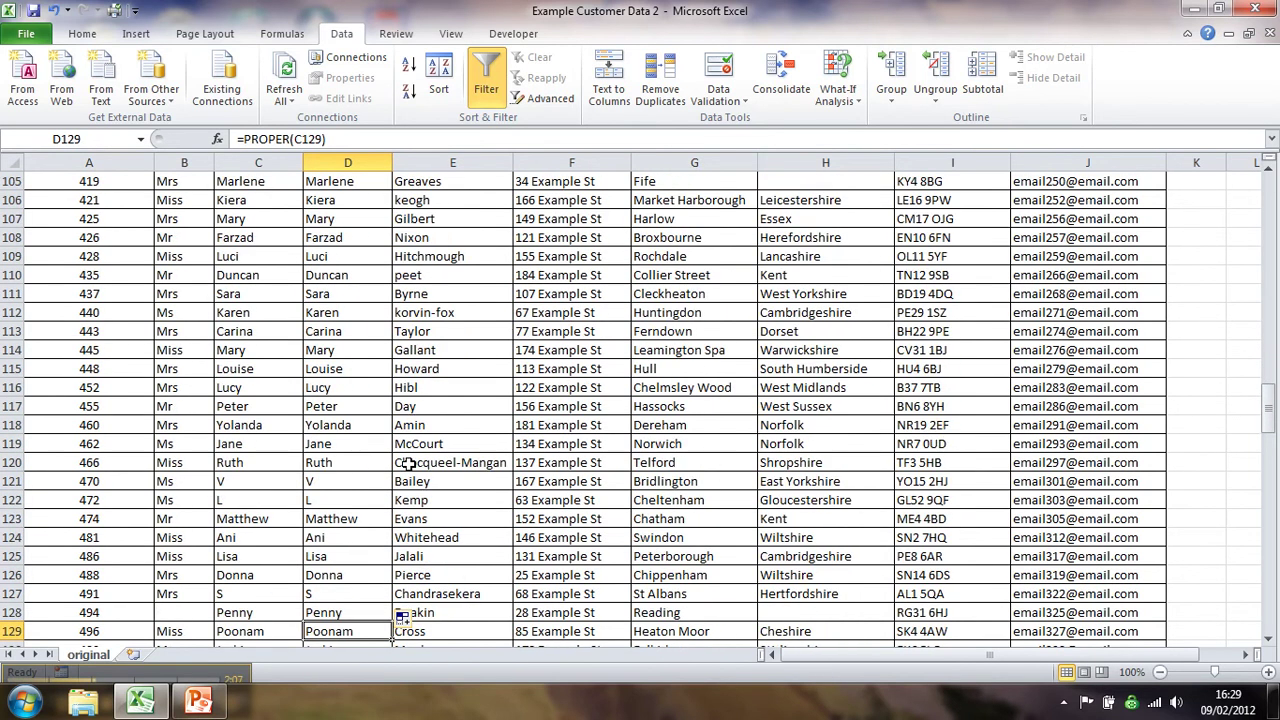
pyautogui.press('Down')
pyautogui.press('Down')
pyautogui.press('Down')
pyautogui.press('Down')
pyautogui.press('Down')
pyautogui.press('Down')
pyautogui.press('Down')
pyautogui.press('Down')
pyautogui.press('Down')
pyautogui.press('Down')
pyautogui.press('Down')
pyautogui.press('Down')
pyautogui.press('Down')
pyautogui.press('Down')
pyautogui.press('Down')
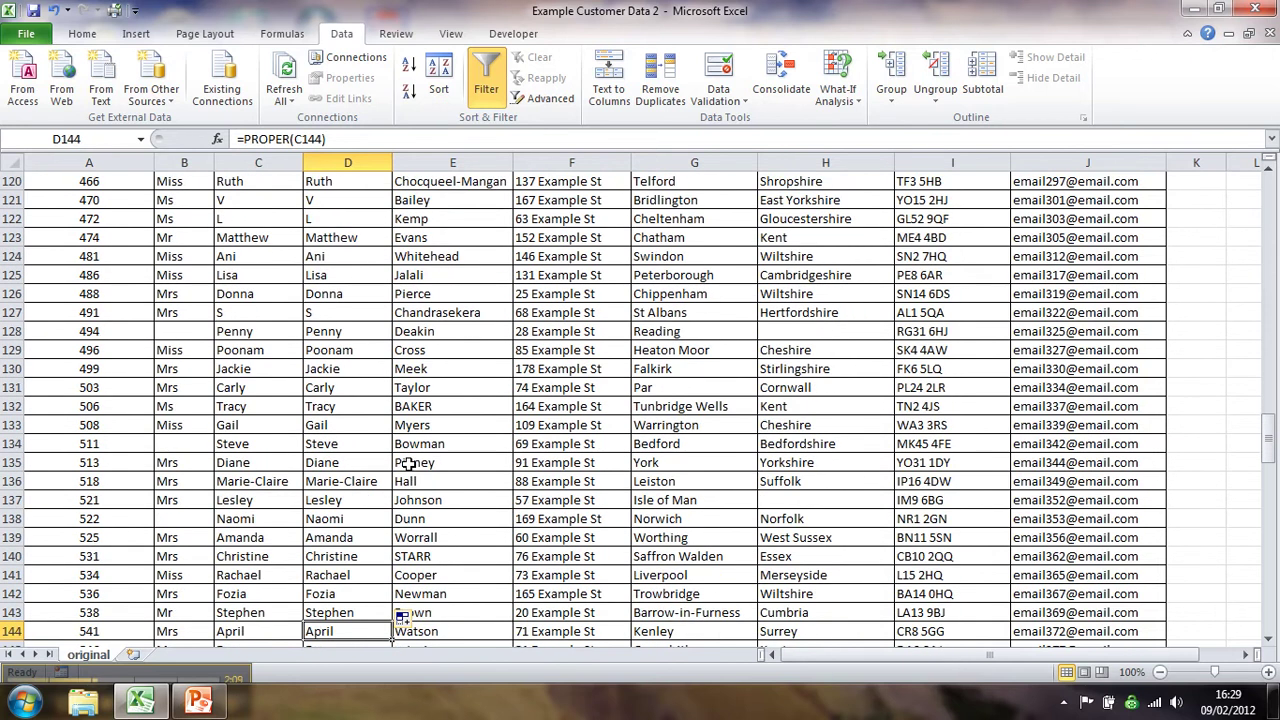
pyautogui.press('Down')
pyautogui.press('Down')
pyautogui.press('Down')
pyautogui.press('Down')
pyautogui.press('Down')
pyautogui.press('Down')
pyautogui.press('Down')
pyautogui.press('Down')
pyautogui.press('Down')
pyautogui.press('Down')
pyautogui.press('Down')
pyautogui.press('Down')
pyautogui.press('Down')
pyautogui.press('Down')
pyautogui.press('Down')
pyautogui.press('Down')
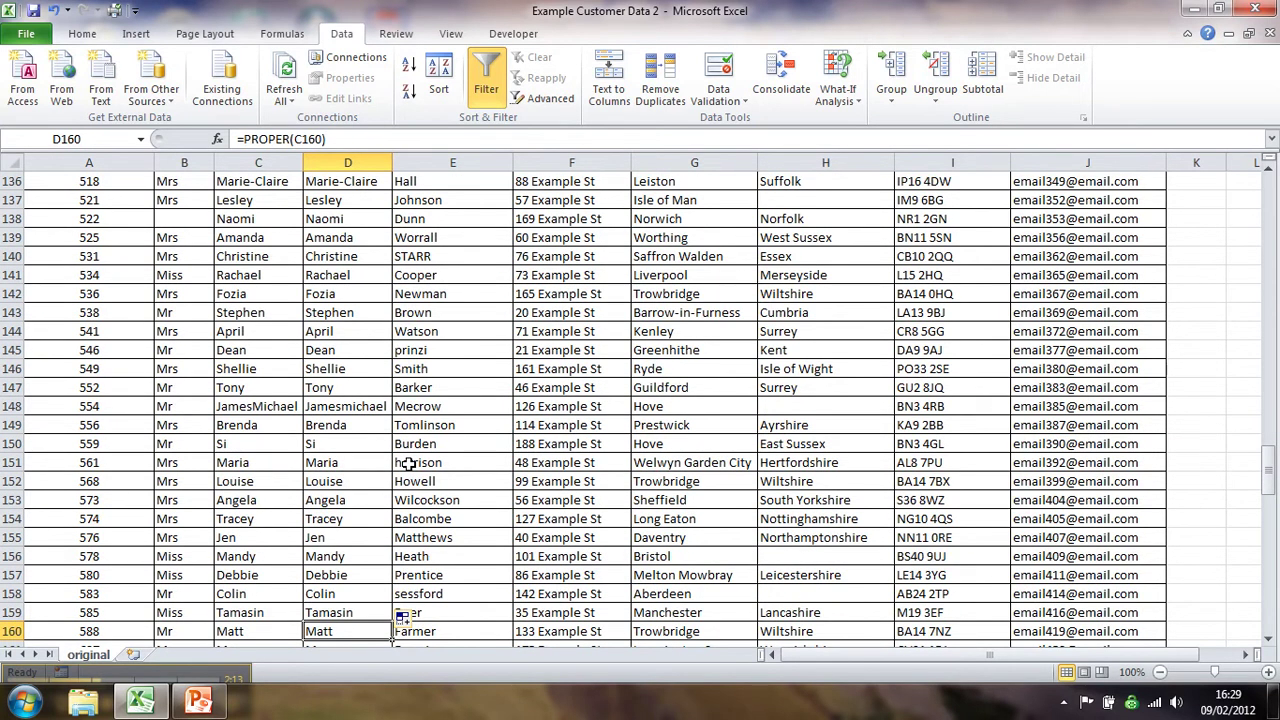
pyautogui.press('Down')
pyautogui.press('Down')
pyautogui.press('Down')
pyautogui.press('Down')
pyautogui.press('Down')
pyautogui.press('Down')
pyautogui.press('Down')
pyautogui.press('Down')
pyautogui.press('Down')
pyautogui.press('Down')
pyautogui.press('Down')
pyautogui.press('Down')
pyautogui.press('Down')
pyautogui.press('Down')
pyautogui.press('Down')
pyautogui.press('Down')
pyautogui.press('Down')
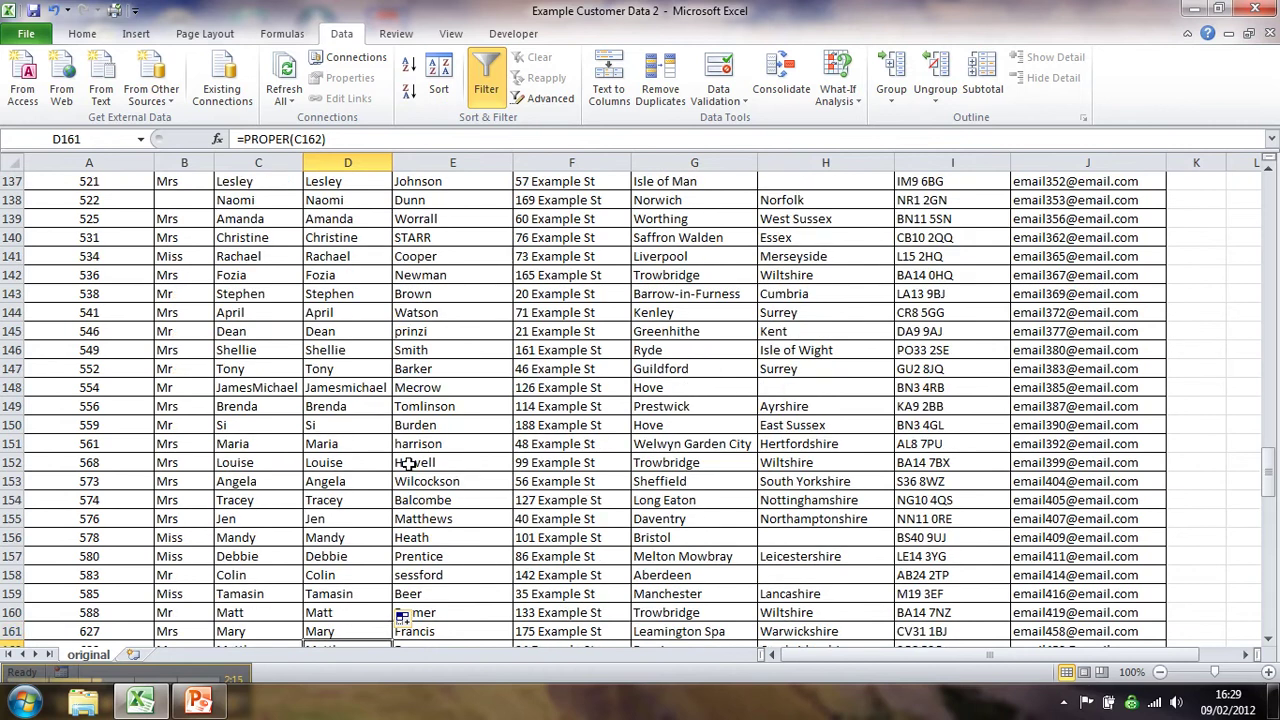
pyautogui.press('Down')
pyautogui.press('Down')
pyautogui.press('Down')
pyautogui.press('Down')
pyautogui.press('Down')
pyautogui.press('Down')
pyautogui.press('Down')
pyautogui.press('Down')
pyautogui.press('Down')
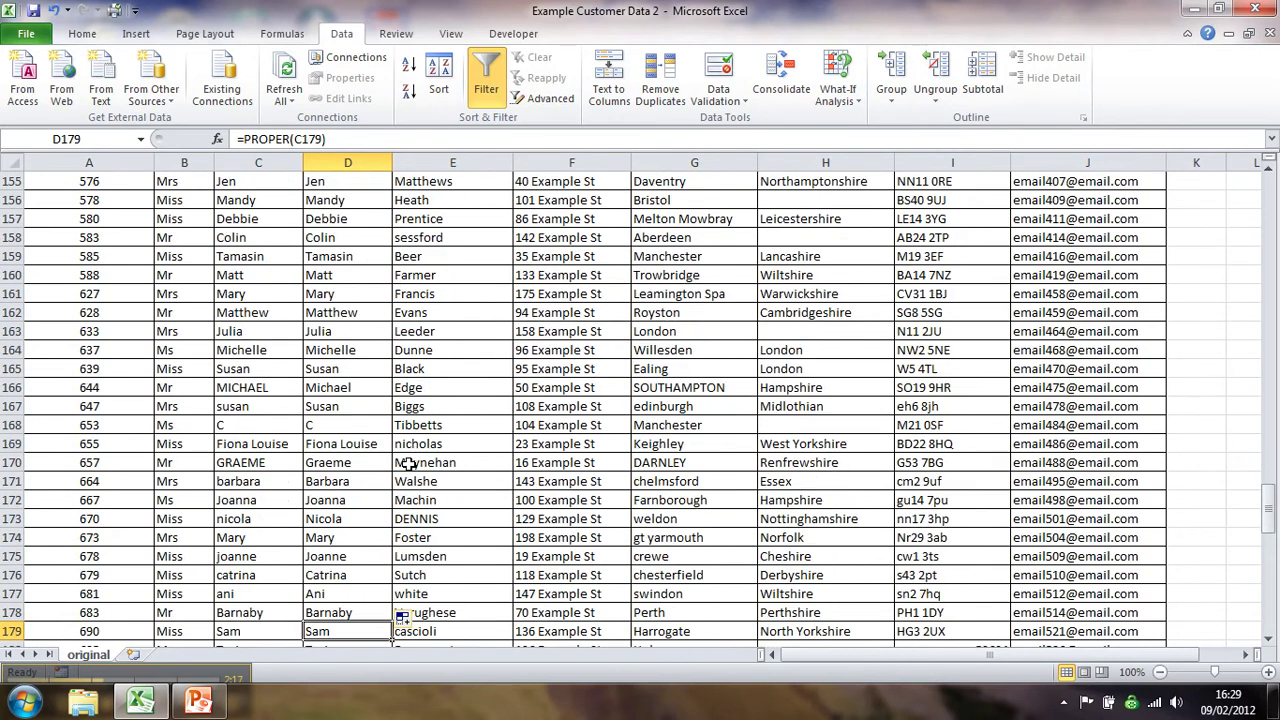
pyautogui.press('Down')
pyautogui.press('Down')
pyautogui.press('Down')
pyautogui.press('Down')
pyautogui.press('Down')
pyautogui.press('Down')
pyautogui.press('Down')
pyautogui.press('Down')
pyautogui.press('Down')
pyautogui.press('Down')
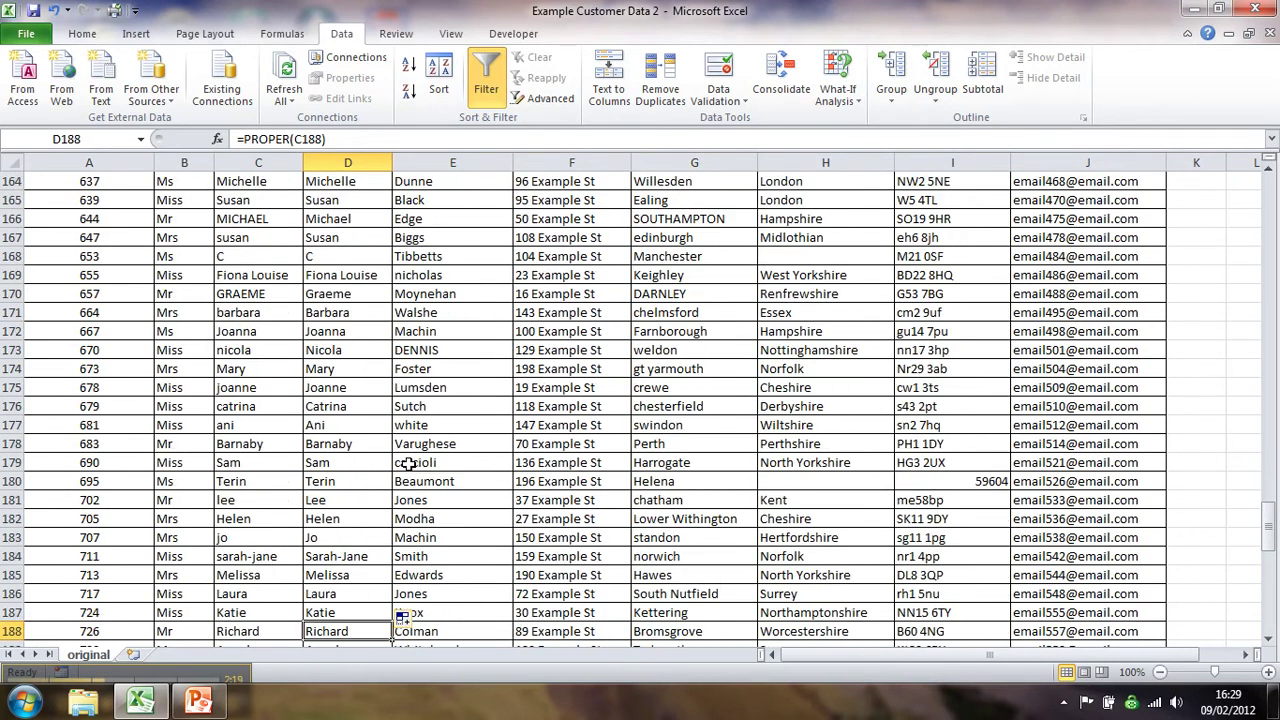
pyautogui.press('Down')
pyautogui.press('Down')
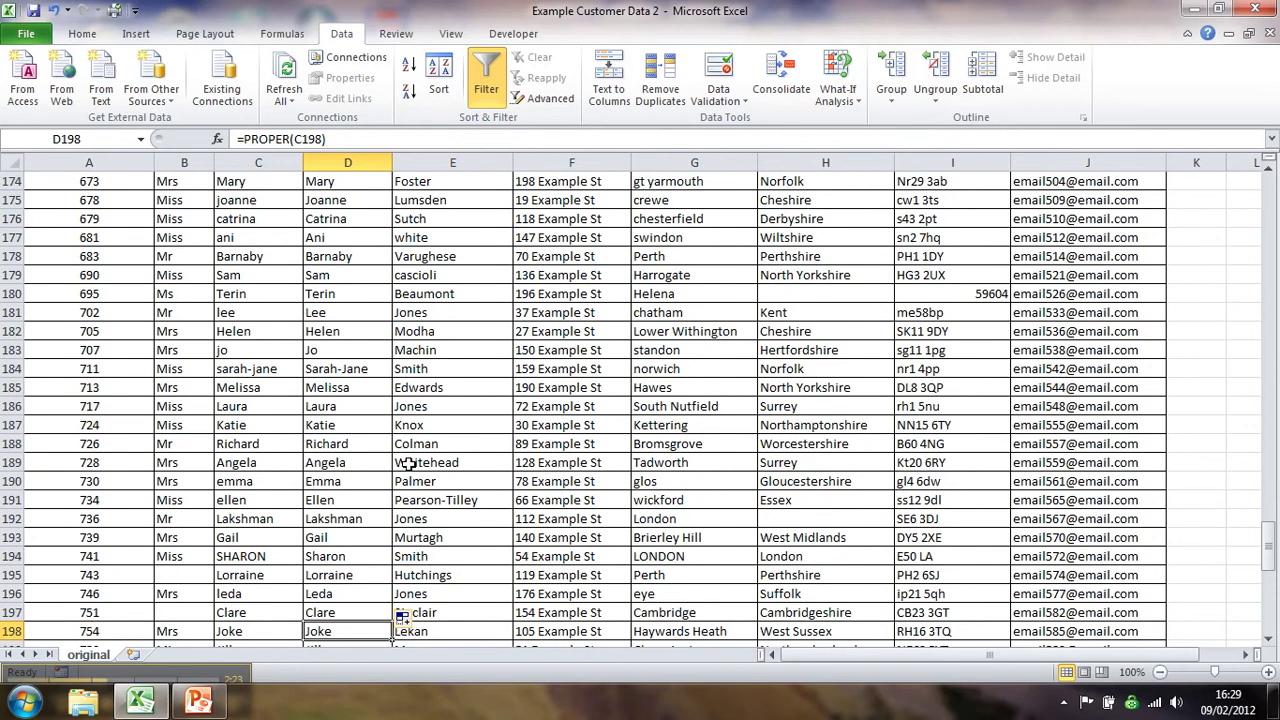
# Step: Recheck Sarah-Jane and confirm the formulas reach the last customer in row 223
pyautogui.click(316, 368)
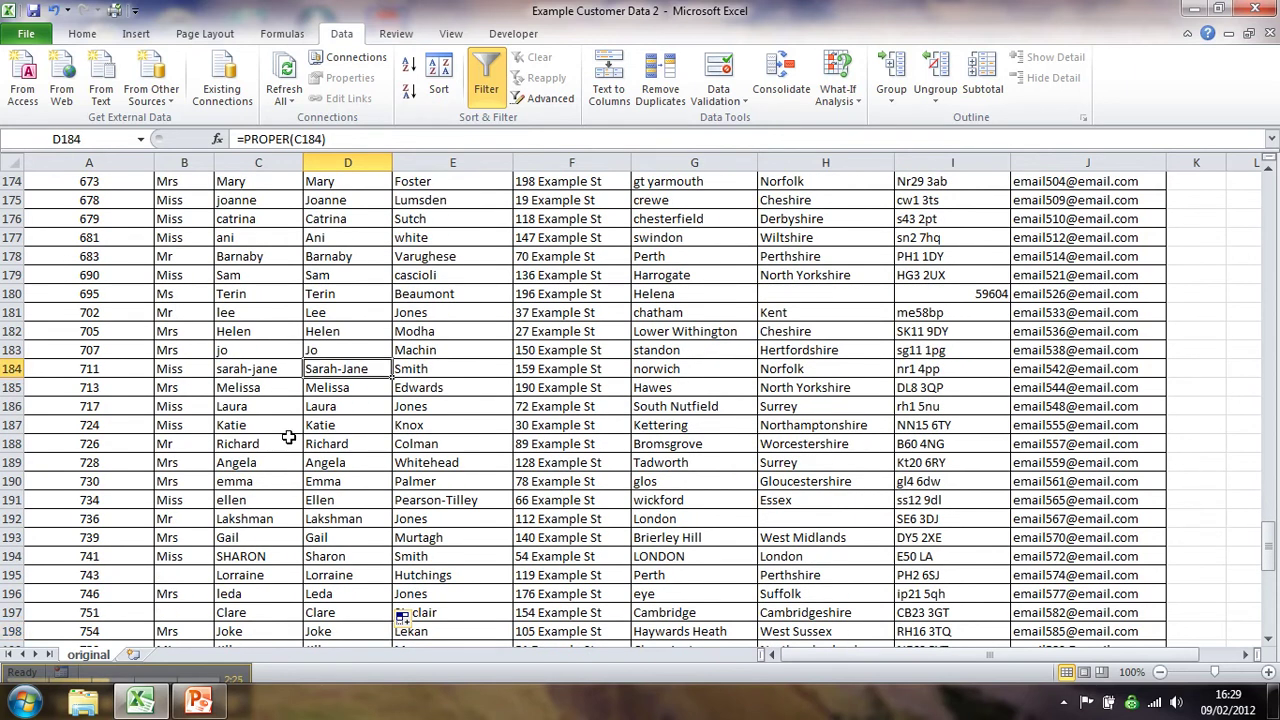
pyautogui.press('Down')
pyautogui.press('Down')
pyautogui.press('Down')
pyautogui.press('Down')
pyautogui.press('Down')
pyautogui.press('Down')
pyautogui.press('Down')
pyautogui.press('Down')
pyautogui.press('Down')
pyautogui.press('Down')
pyautogui.press('Down')
pyautogui.press('Down')
pyautogui.press('Down')
pyautogui.press('Down')
pyautogui.press('Down')
pyautogui.press('Down')
pyautogui.press('Down')
pyautogui.press('Down')
pyautogui.press('Down')
pyautogui.press('Down')
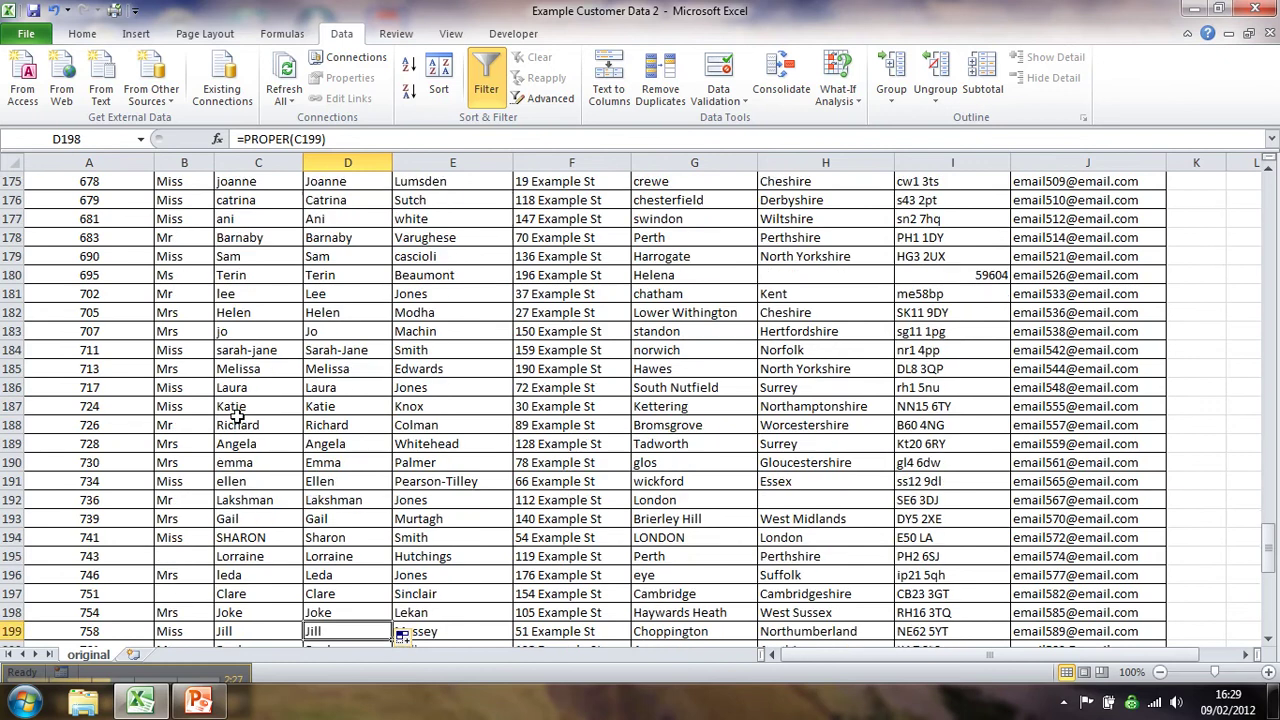
pyautogui.press('Down')
pyautogui.press('Down')
pyautogui.press('Down')
pyautogui.press('Down')
pyautogui.press('Down')
pyautogui.press('Down')
pyautogui.press('Down')
pyautogui.press('Down')
pyautogui.press('Down')
pyautogui.press('Down')
pyautogui.press('Down')
pyautogui.press('Down')
pyautogui.press('Down')
pyautogui.press('Down')
pyautogui.press('Down')
pyautogui.press('Down')
pyautogui.press('Down')
pyautogui.press('Down')
pyautogui.press('Down')
pyautogui.press('Down')
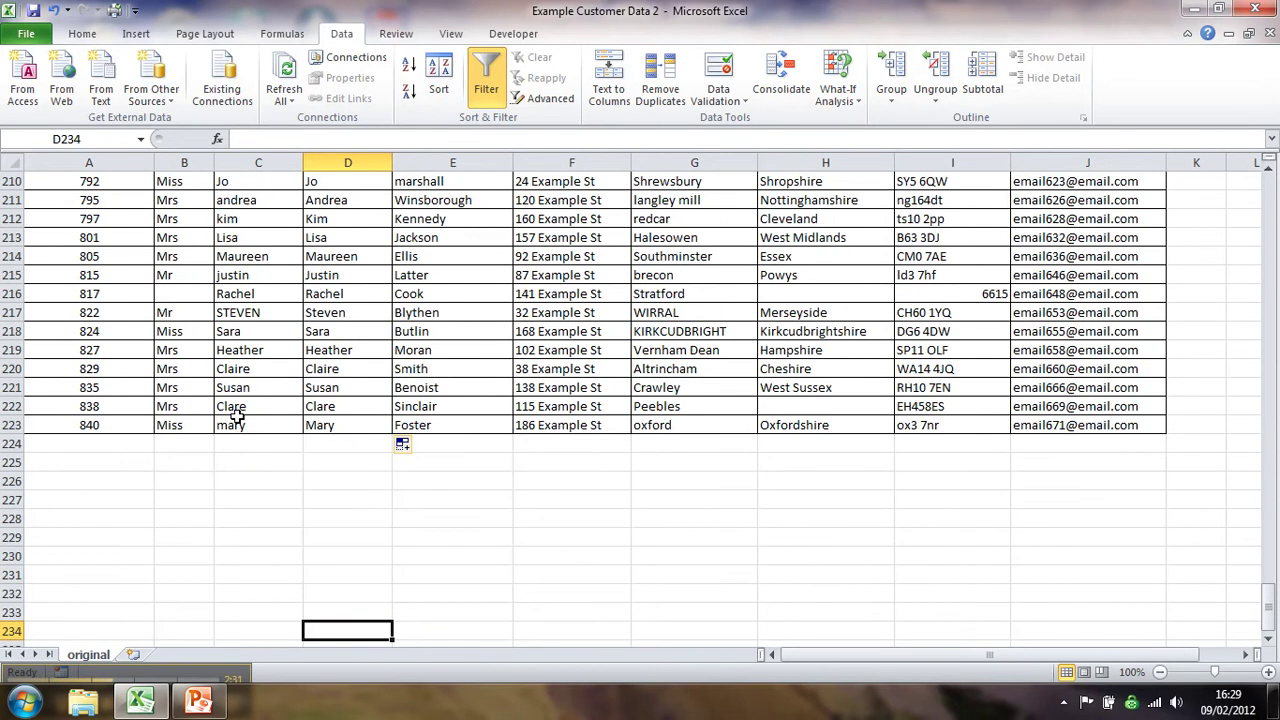
# Step: Copy column D and paste it back over itself as values, then check the names
pyautogui.press('pageup')
pyautogui.press('pageup')
pyautogui.press('pageup')
pyautogui.press('pageup')
pyautogui.press('pageup')
pyautogui.press('pageup')
pyautogui.press('pageup')
pyautogui.press('pageup')
pyautogui.press('pageup')
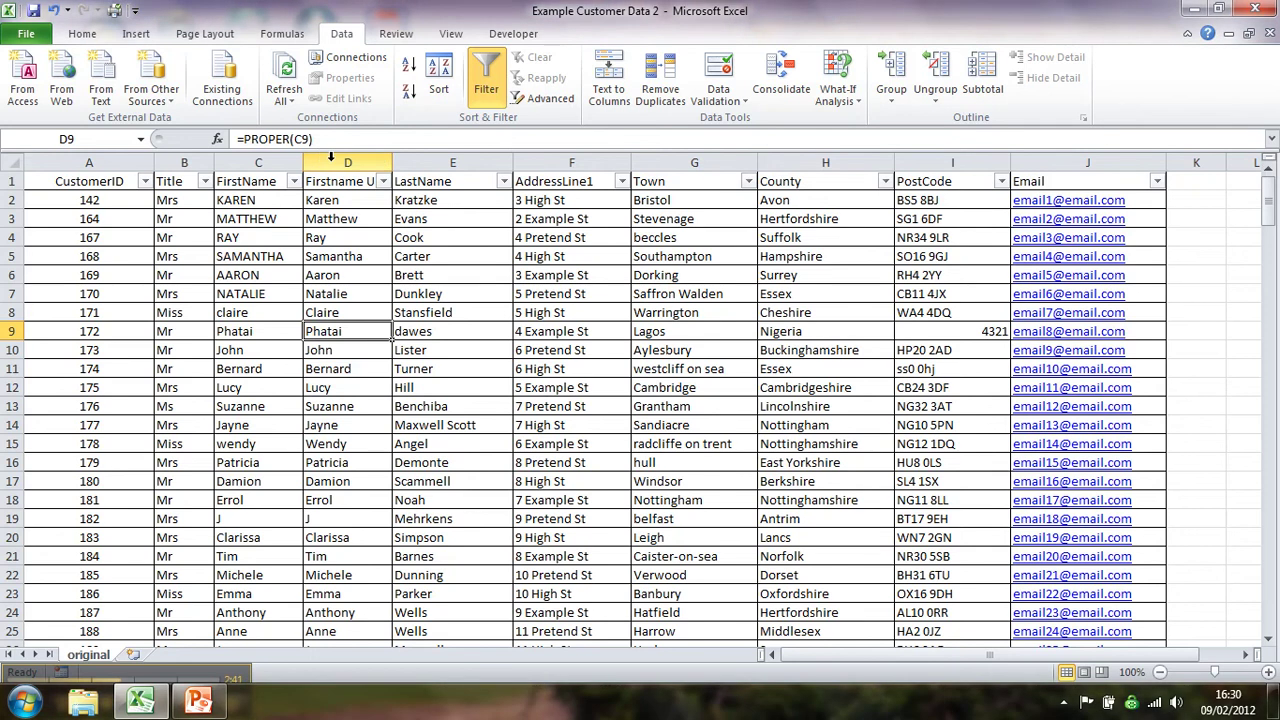
pyautogui.click(330, 157)
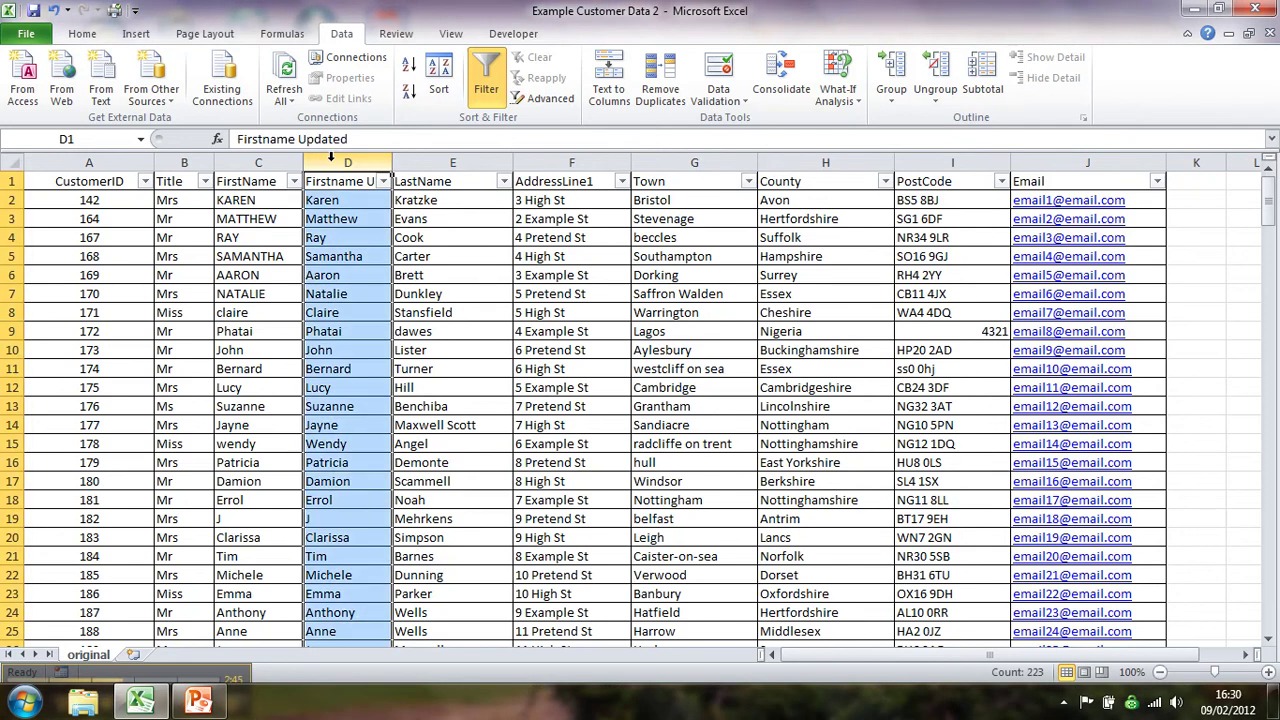
pyautogui.hotkey('ctrl', 'c')
pyautogui.click(82, 33)
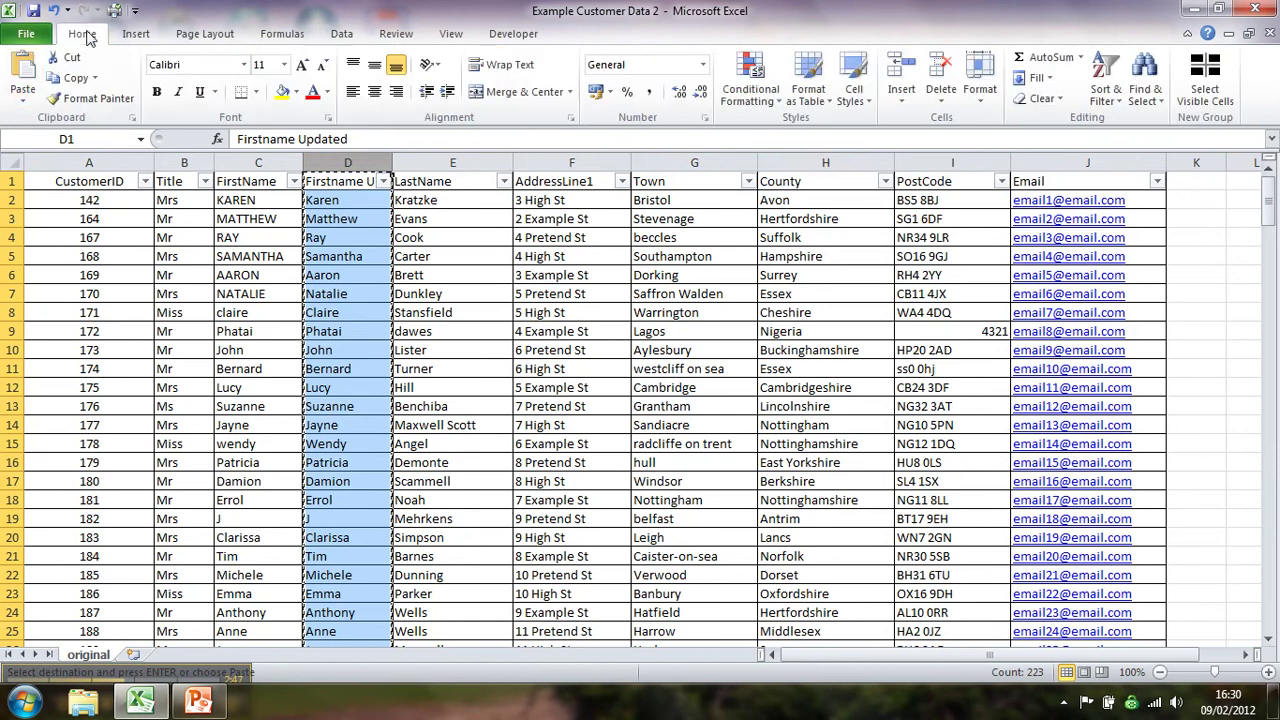
pyautogui.click(335, 181)
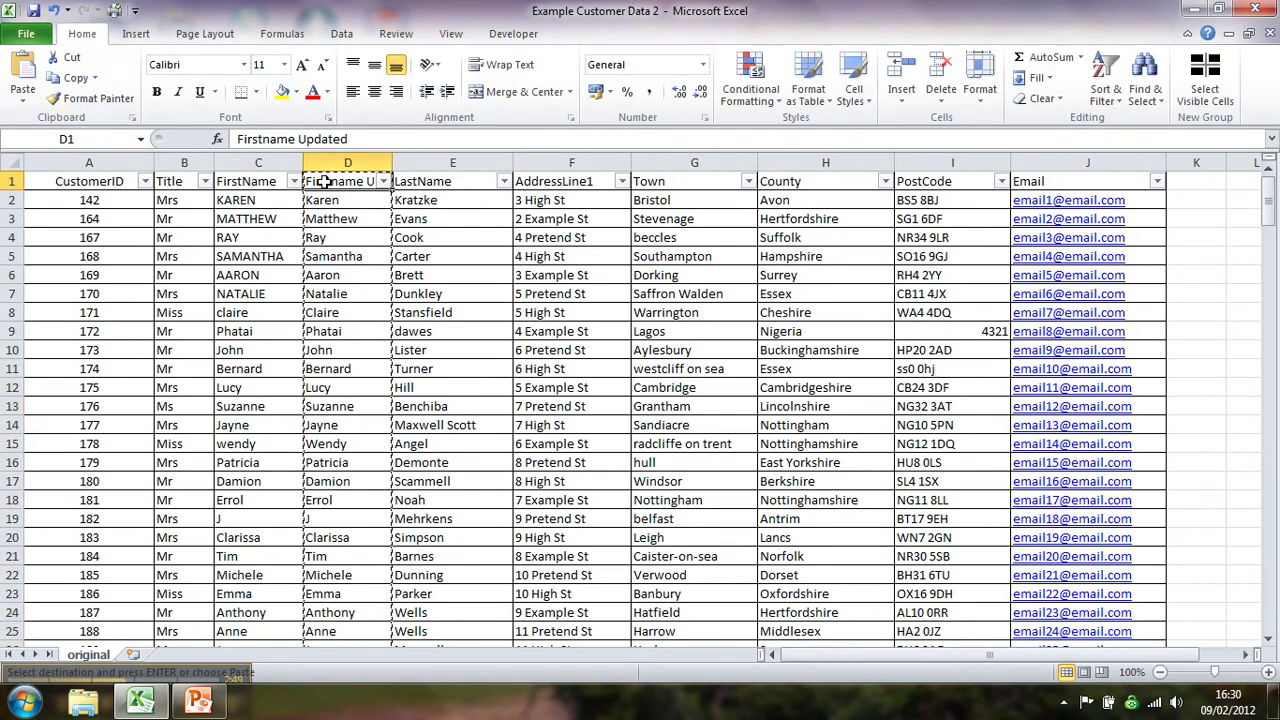
pyautogui.click(22, 100)
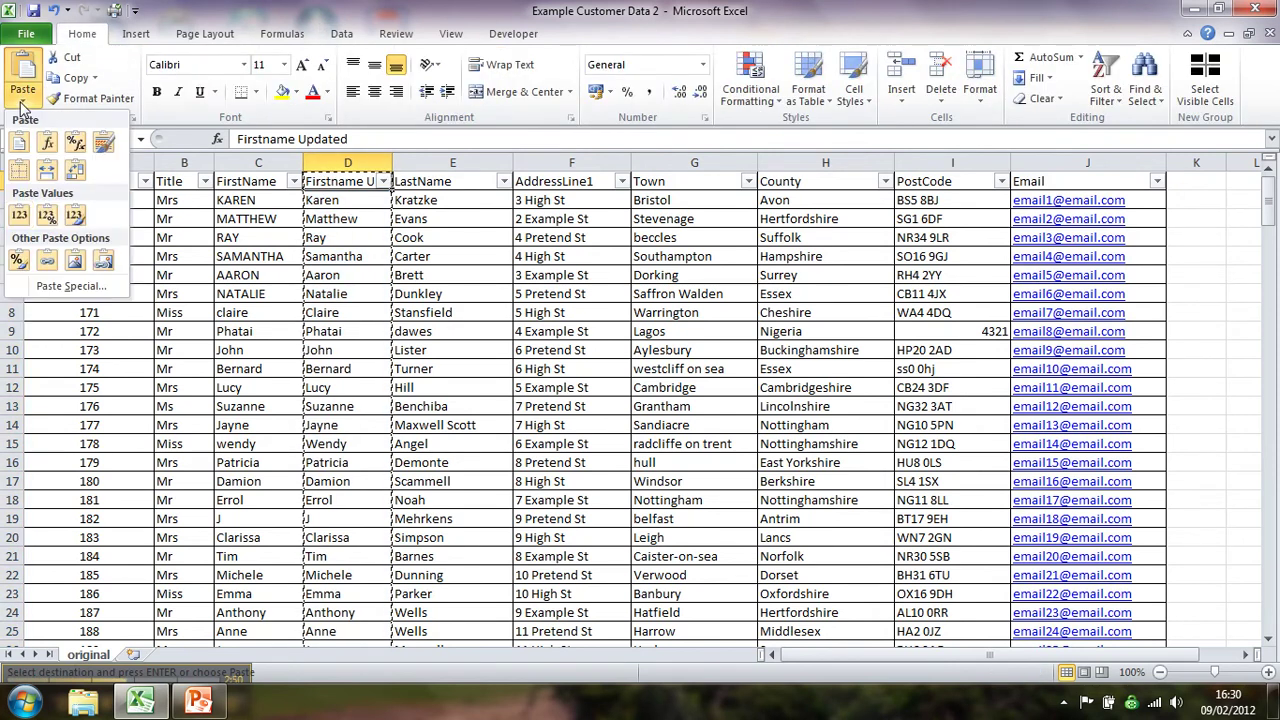
pyautogui.click(18, 218)
pyautogui.click(343, 200)
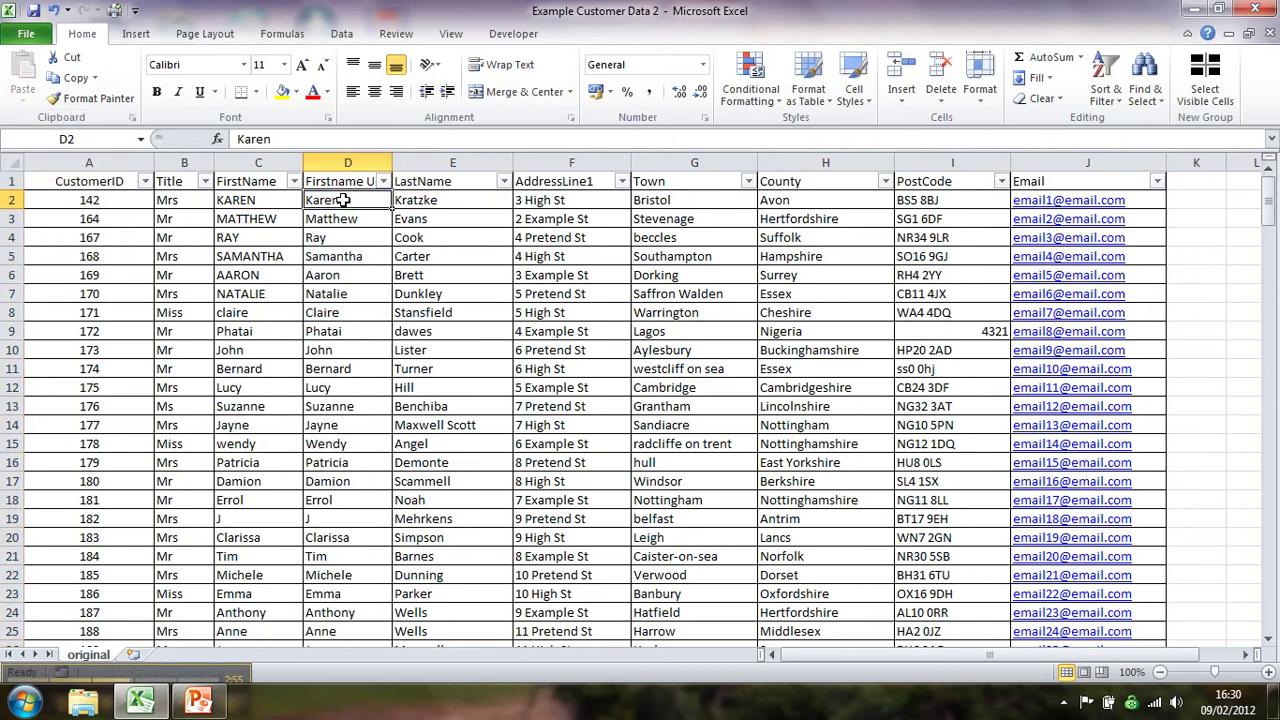
pyautogui.press('Down')
pyautogui.press('Down')
pyautogui.press('Down')
pyautogui.press('Down')
pyautogui.press('Down')
pyautogui.press('Down')
pyautogui.press('Down')
pyautogui.press('Down')
pyautogui.press('Down')
pyautogui.press('Down')
pyautogui.press('Down')
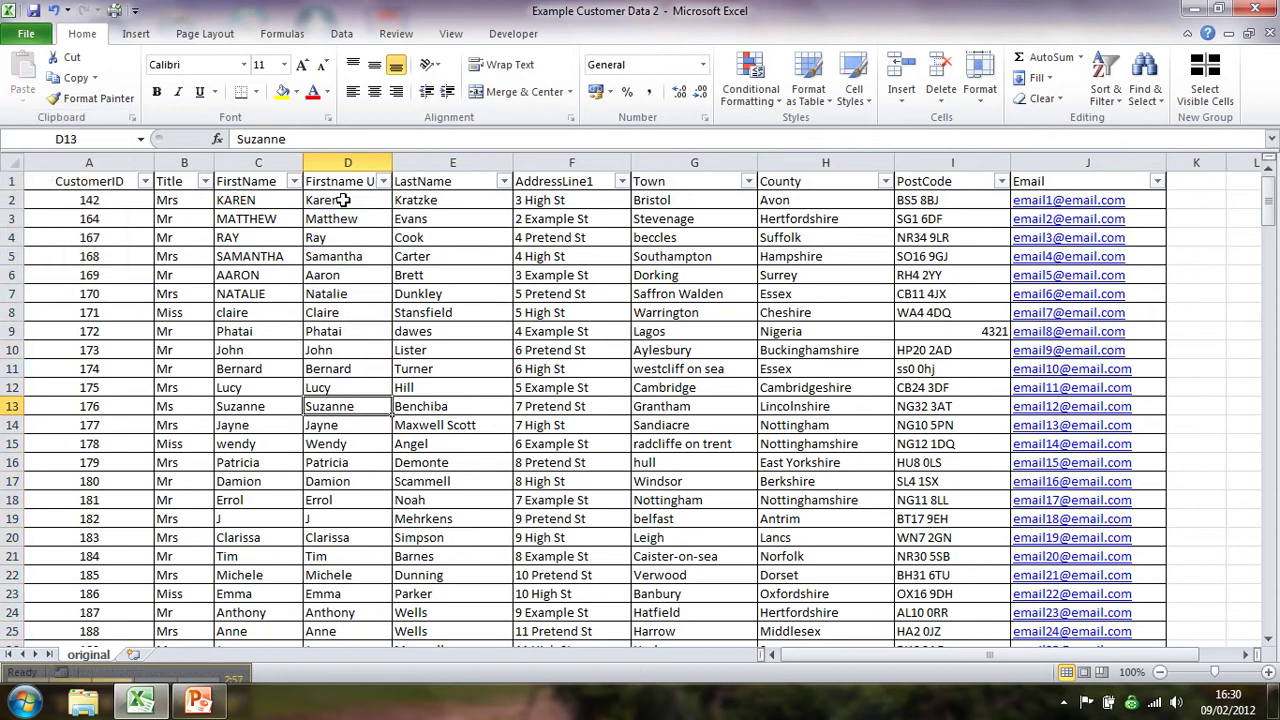
pyautogui.press('Down')
pyautogui.press('Up')
pyautogui.press('Up')
pyautogui.press('Up')
# Step: Delete the original FirstName column C
pyautogui.click(236, 155)
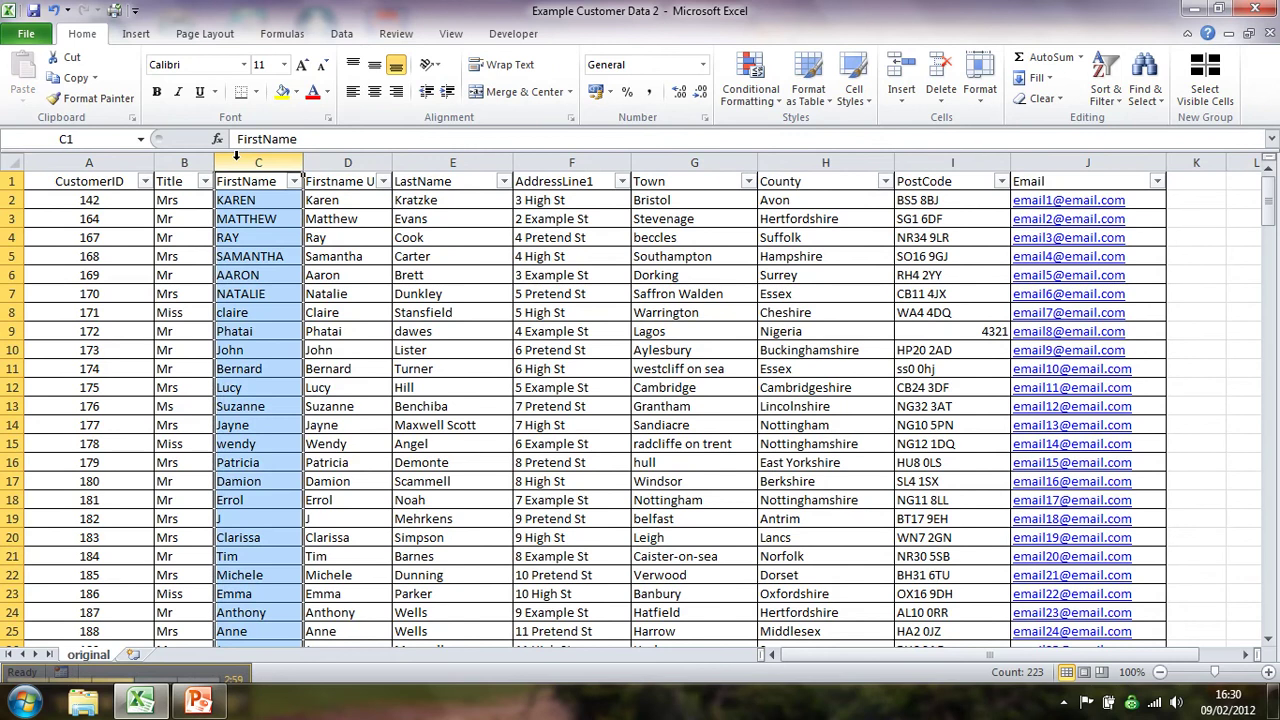
pyautogui.rightClick(238, 158)
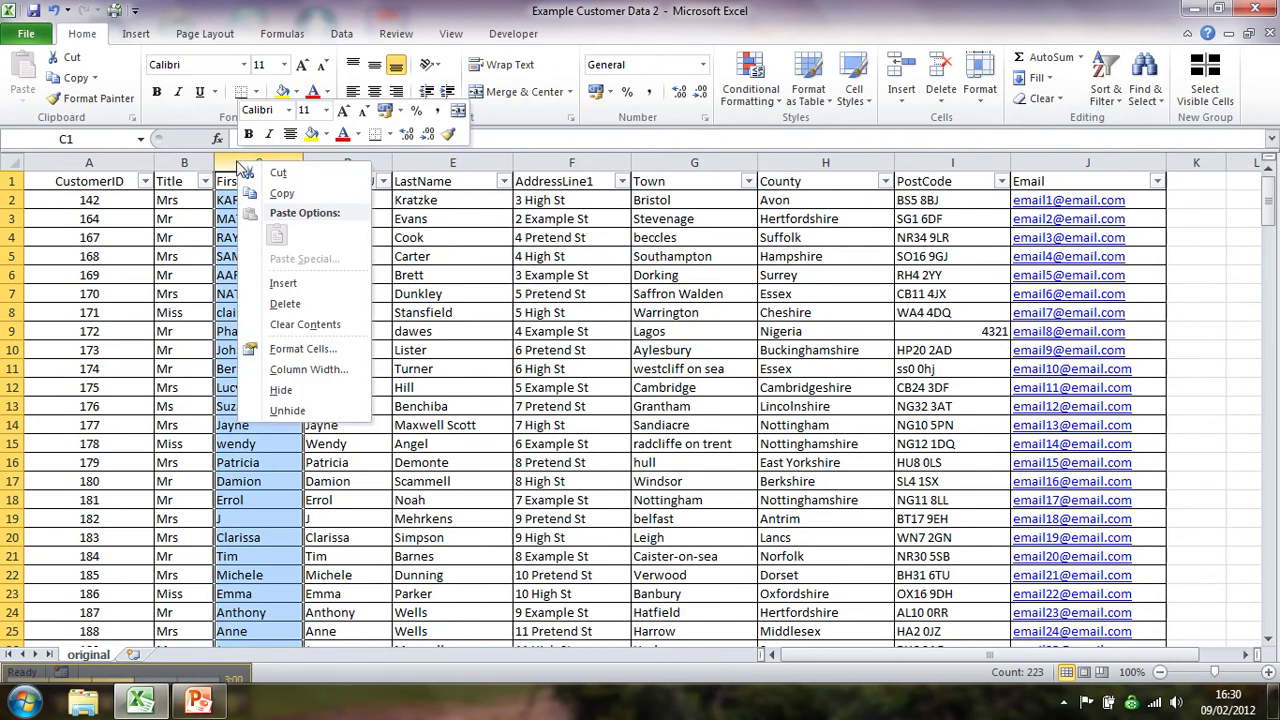
pyautogui.click(284, 303)
pyautogui.click(277, 221)
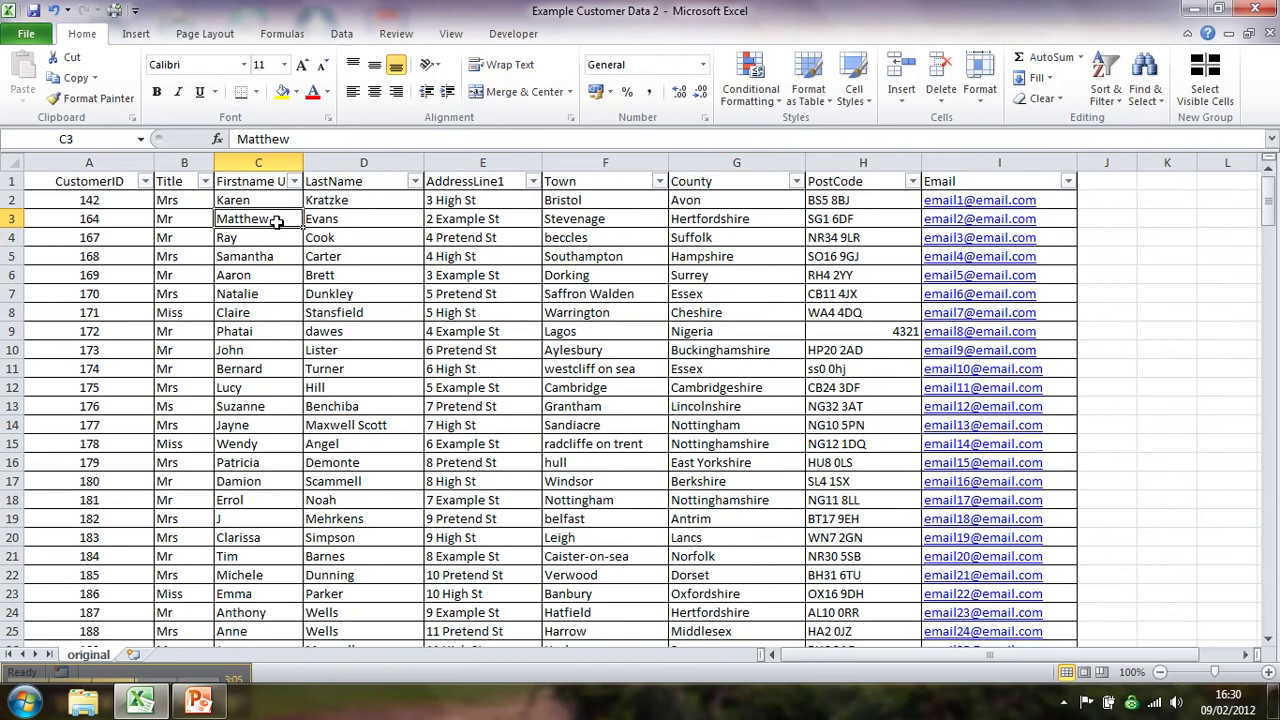
pyautogui.rightClick(466, 160)
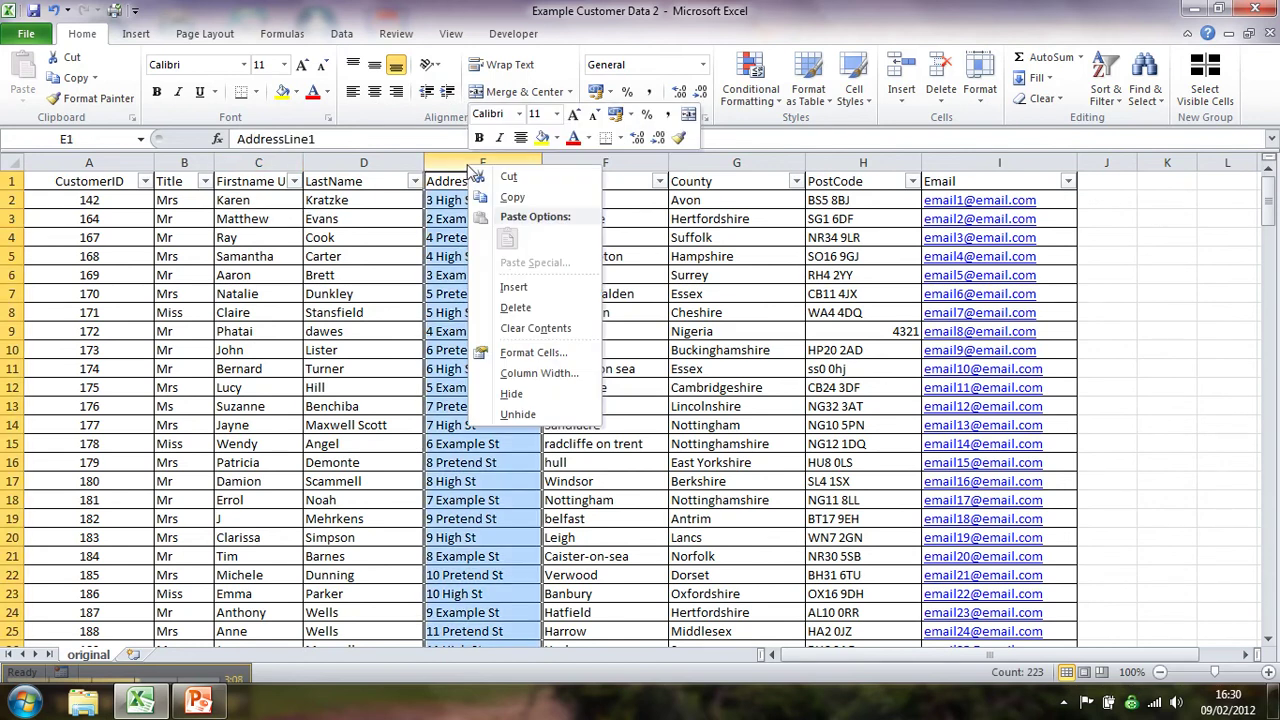
pyautogui.click(503, 285)
pyautogui.click(463, 186)
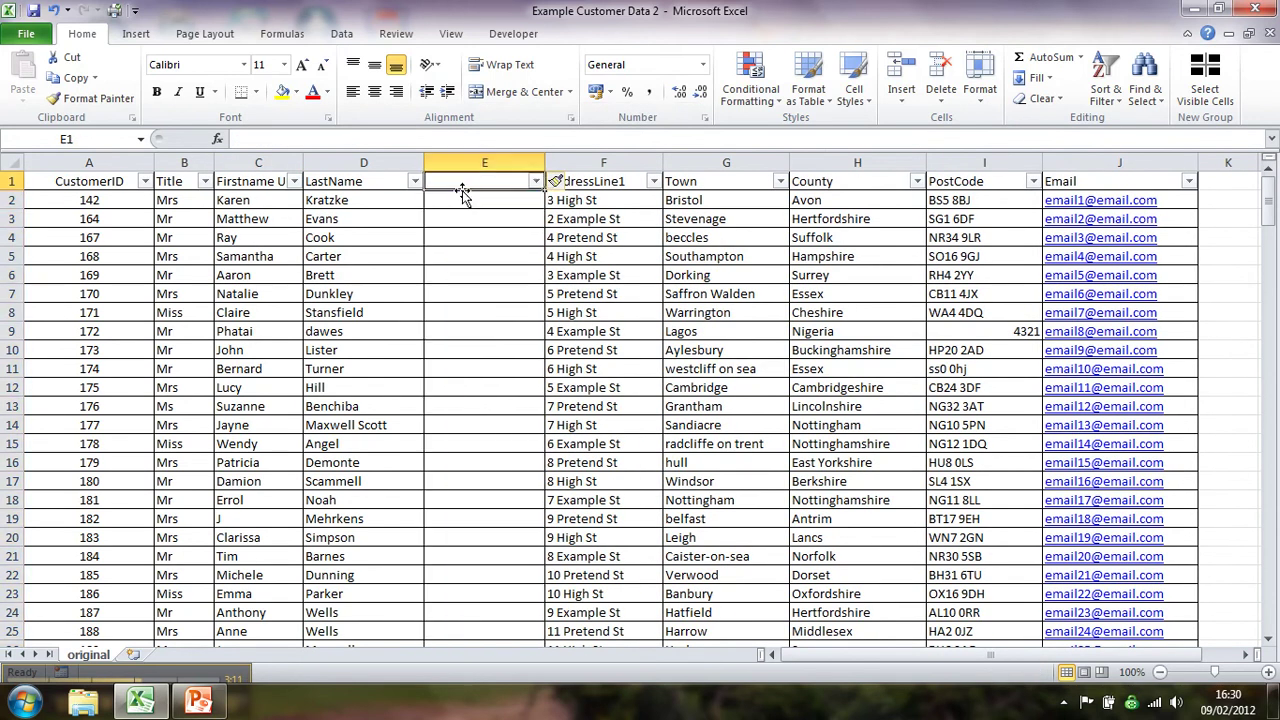
pyautogui.write('LastNa')
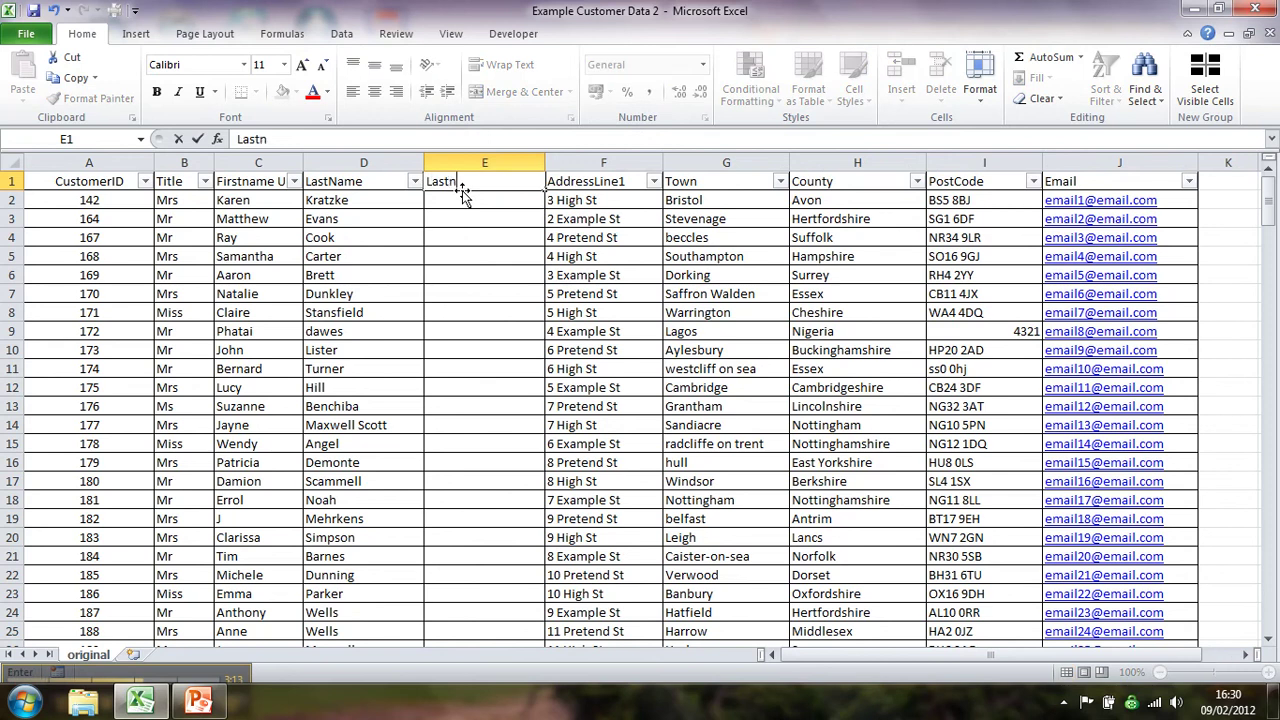
pyautogui.write('me2')
pyautogui.press('Return')
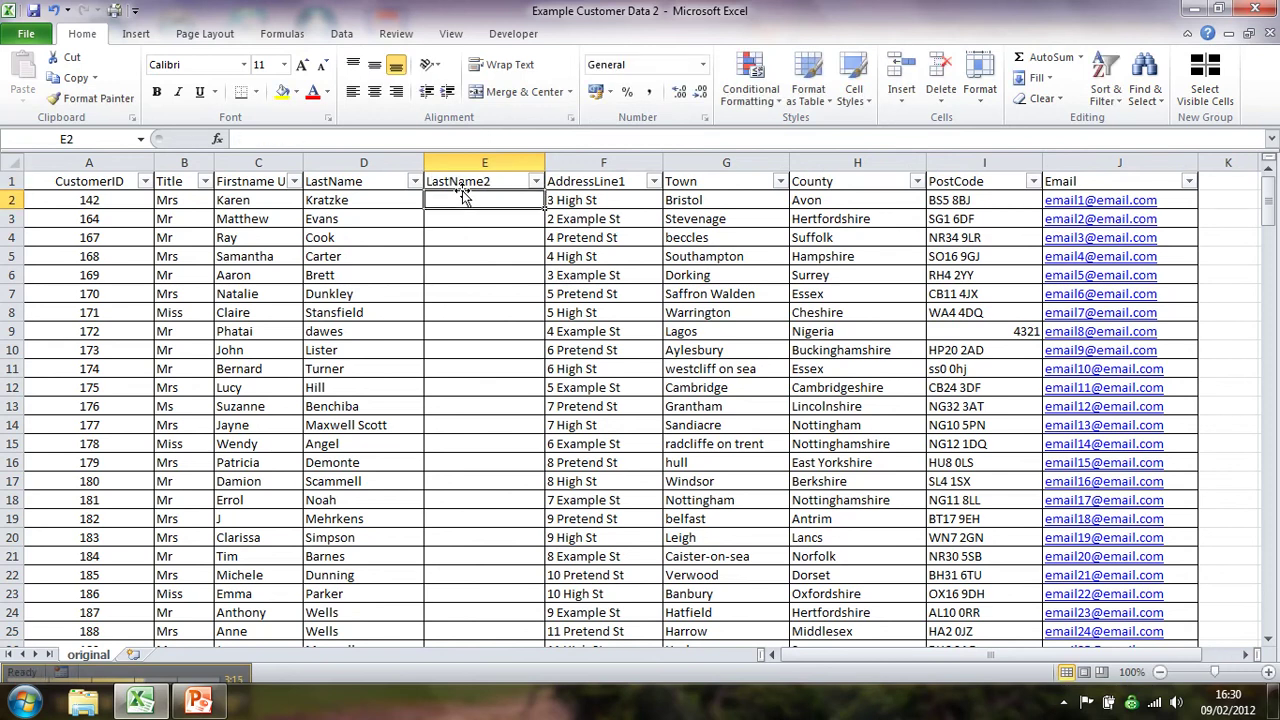
pyautogui.write('=proper(')
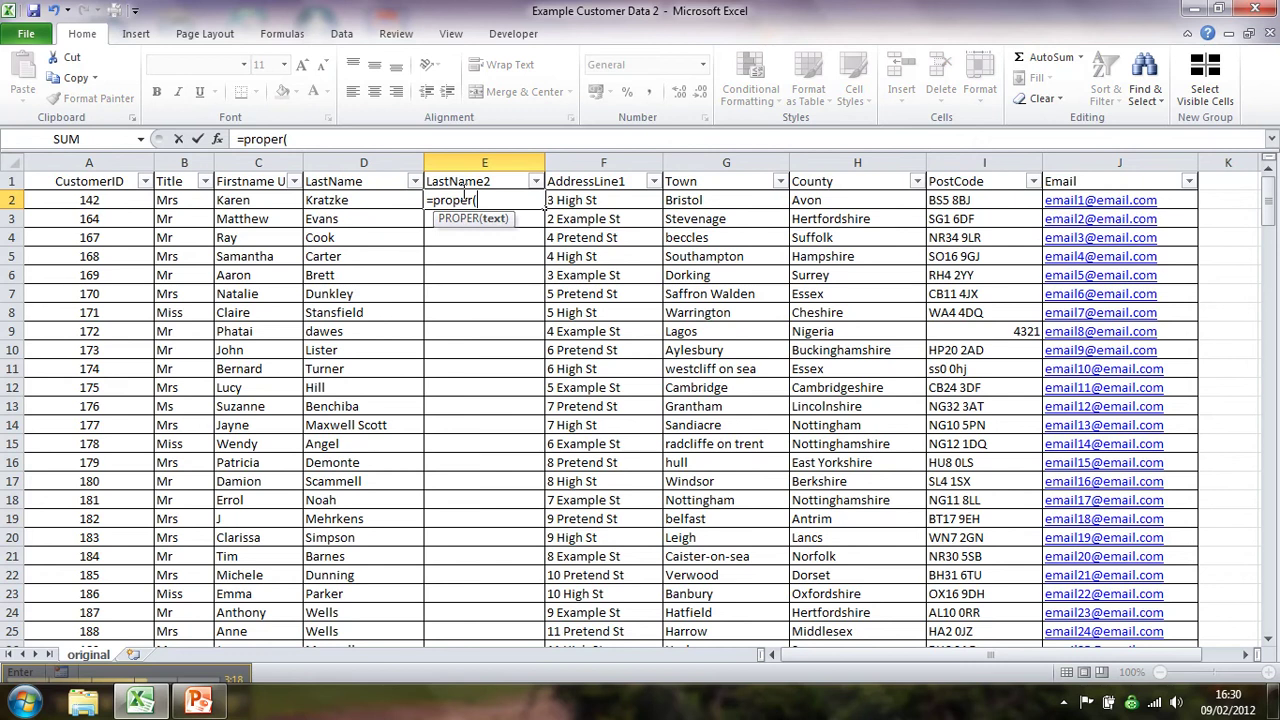
pyautogui.press('Left')
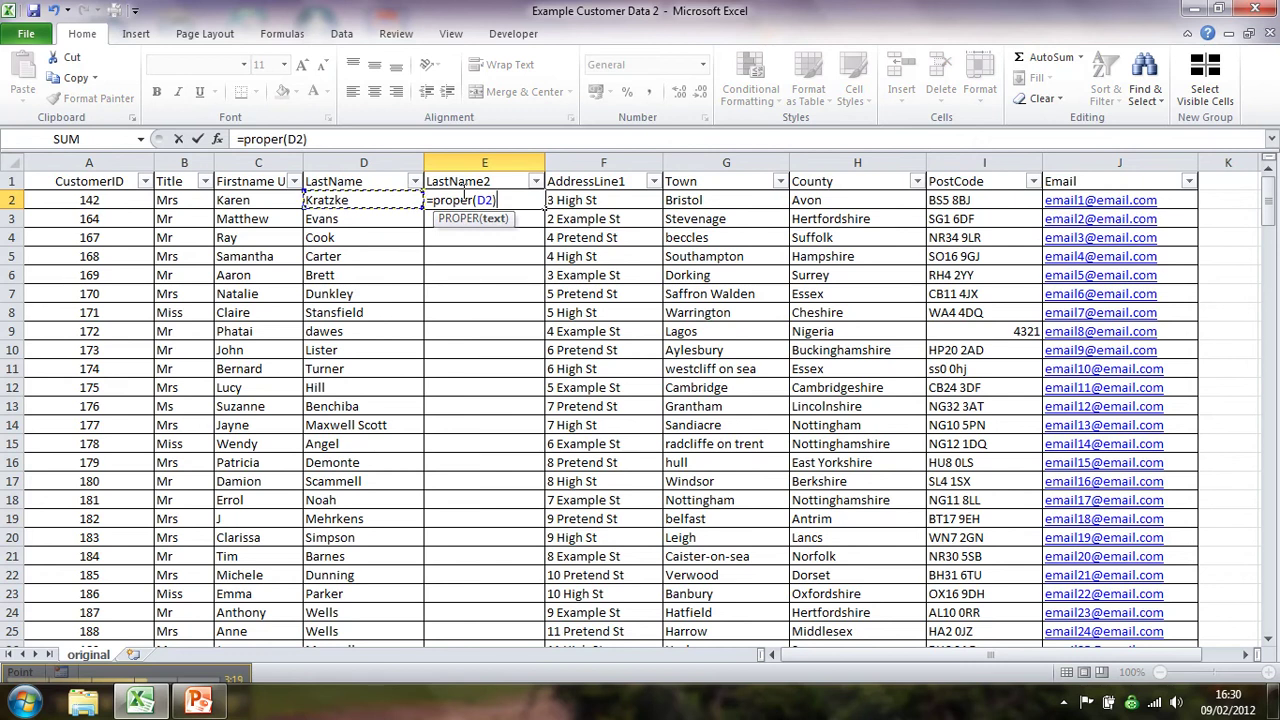
pyautogui.hotkey('ctrl', 'Return')
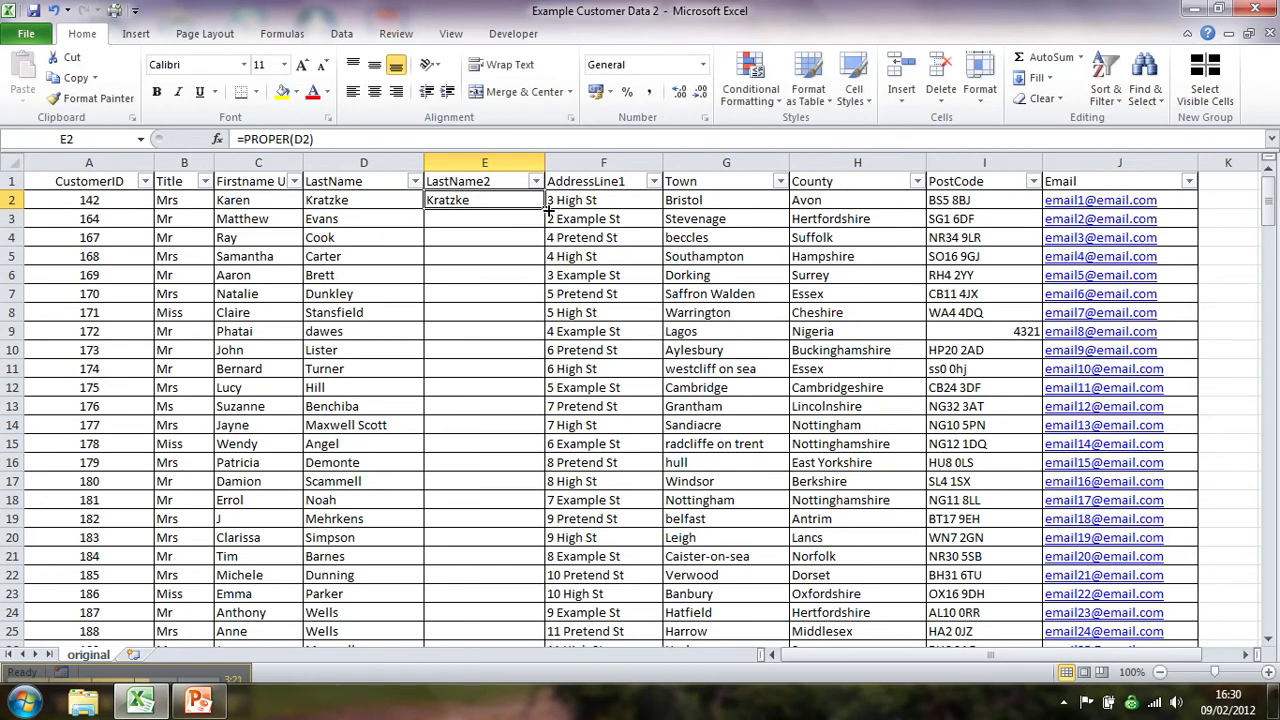
pyautogui.doubleClick(545, 209)
pyautogui.click(503, 225)
pyautogui.press('Down')
pyautogui.press('Down')
pyautogui.press('Down')
pyautogui.press('Down')
pyautogui.press('Down')
pyautogui.press('Down')
pyautogui.press('Down')
pyautogui.press('Down')
pyautogui.press('Down')
pyautogui.press('Down')
pyautogui.press('Down')
pyautogui.press('Down')
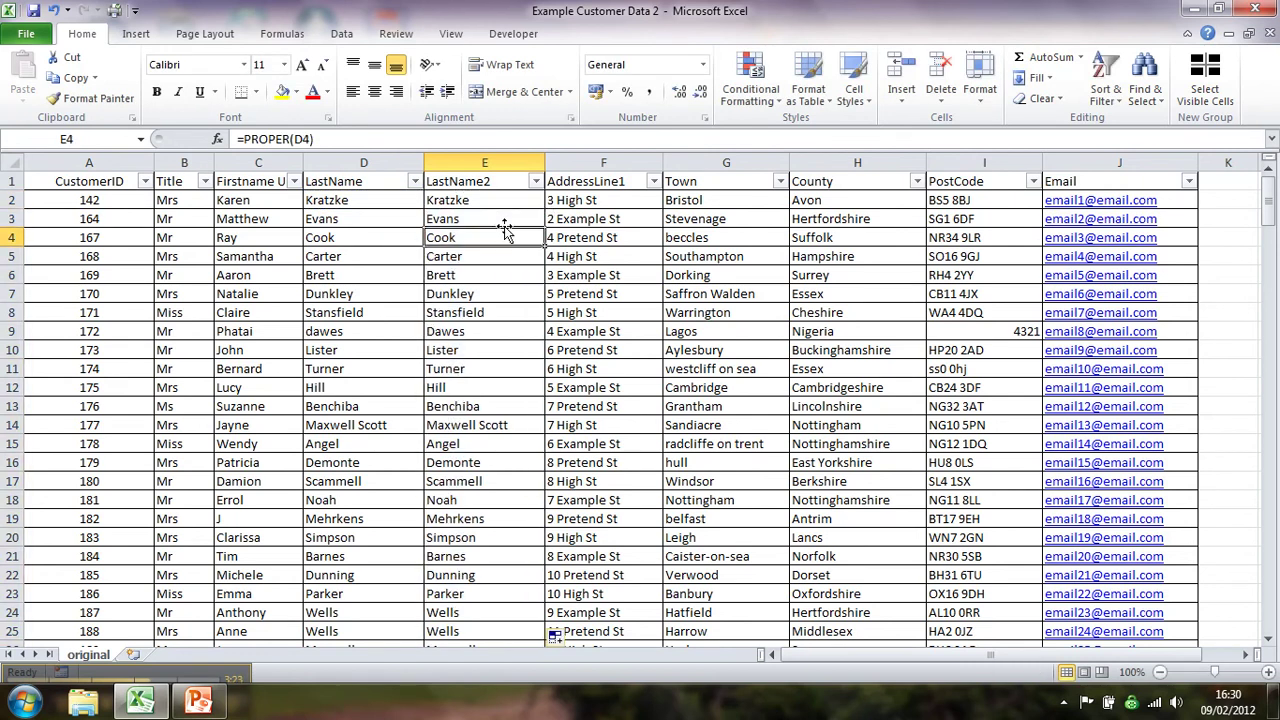
pyautogui.press('Down')
pyautogui.press('Down')
pyautogui.press('Down')
pyautogui.press('Down')
pyautogui.press('Down')
pyautogui.press('Down')
pyautogui.press('Down')
pyautogui.press('Down')
pyautogui.press('Down')
pyautogui.press('Down')
pyautogui.press('Down')
pyautogui.press('Down')
pyautogui.press('Down')
pyautogui.press('Down')
pyautogui.press('Down')
pyautogui.press('Down')
pyautogui.press('Down')
pyautogui.press('Down')
pyautogui.press('Down')
pyautogui.press('Down')
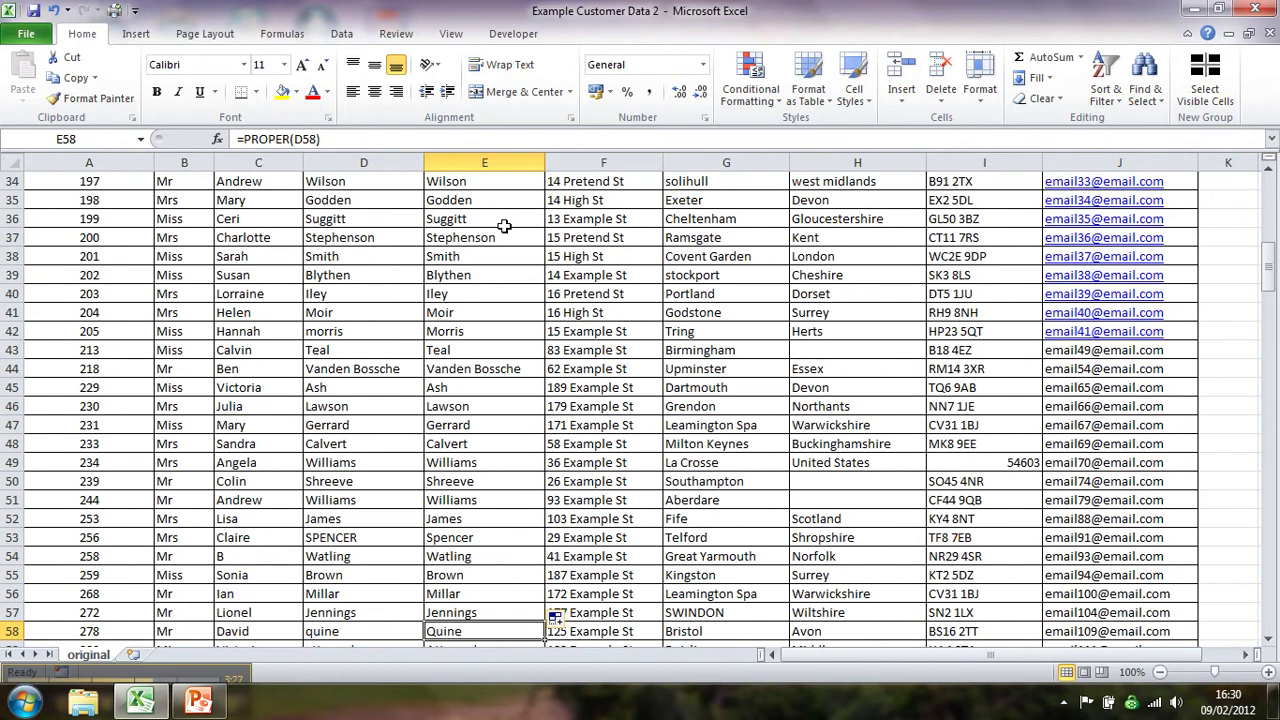
pyautogui.press('Down')
pyautogui.press('Down')
pyautogui.press('Down')
pyautogui.press('Down')
pyautogui.press('Down')
pyautogui.press('Down')
pyautogui.press('Down')
pyautogui.press('Down')
pyautogui.press('Down')
pyautogui.press('Down')
pyautogui.press('Down')
pyautogui.press('Down')
pyautogui.press('Down')
pyautogui.press('Down')
pyautogui.press('Down')
pyautogui.press('Down')
pyautogui.press('Down')
pyautogui.press('Down')
pyautogui.press('Down')
pyautogui.press('Down')
pyautogui.press('Down')
pyautogui.press('Down')
pyautogui.press('Down')
pyautogui.press('Down')
pyautogui.press('Down')
pyautogui.press('Down')
pyautogui.press('Down')
pyautogui.press('Down')
pyautogui.press('Down')
pyautogui.press('Down')
pyautogui.press('Down')
pyautogui.press('Down')
pyautogui.press('Down')
pyautogui.press('Down')
pyautogui.press('Down')
pyautogui.press('Down')
pyautogui.press('Down')
pyautogui.press('Down')
pyautogui.press('Down')
pyautogui.press('Down')
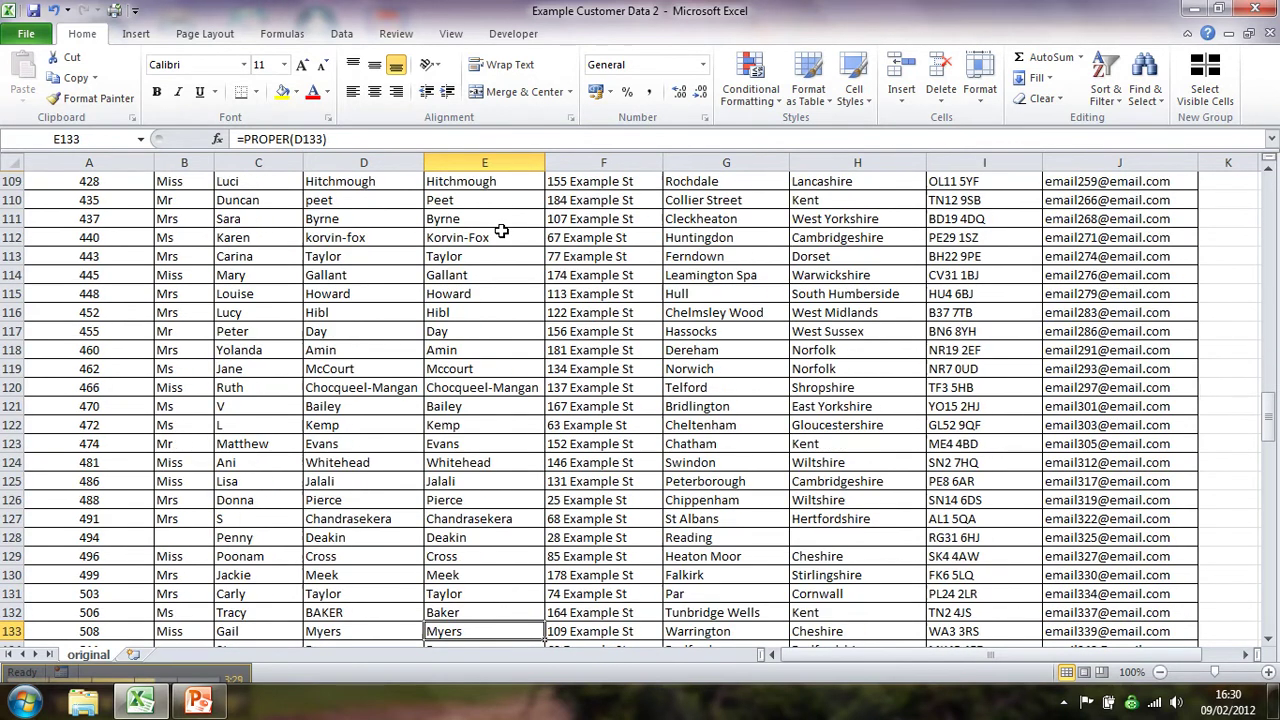
pyautogui.press('Down')
pyautogui.press('Down')
pyautogui.press('Down')
pyautogui.press('Down')
pyautogui.press('Down')
pyautogui.press('Down')
pyautogui.press('Down')
pyautogui.press('Down')
pyautogui.press('Down')
pyautogui.press('Down')
pyautogui.press('Down')
pyautogui.press('Down')
pyautogui.press('Down')
pyautogui.press('Down')
pyautogui.press('Down')
pyautogui.press('Down')
pyautogui.press('Down')
pyautogui.press('Down')
pyautogui.press('Down')
pyautogui.press('Down')
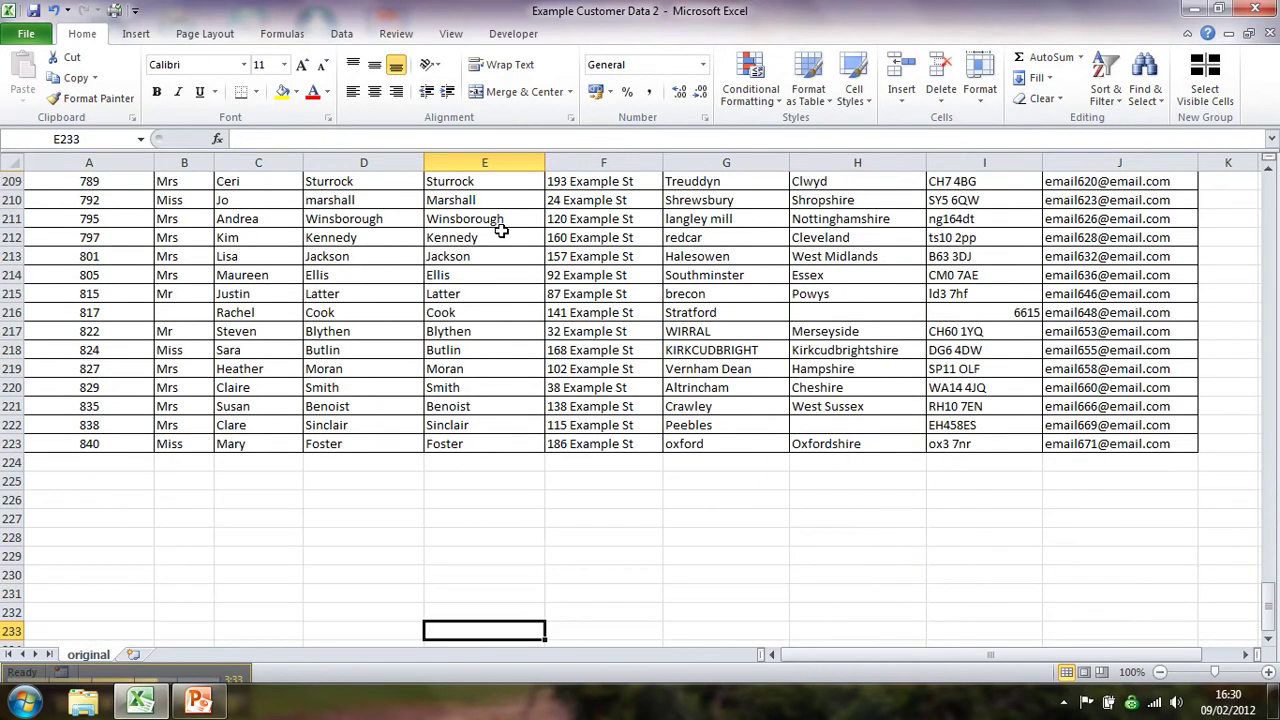
pyautogui.click(471, 316)
pyautogui.click(313, 199)
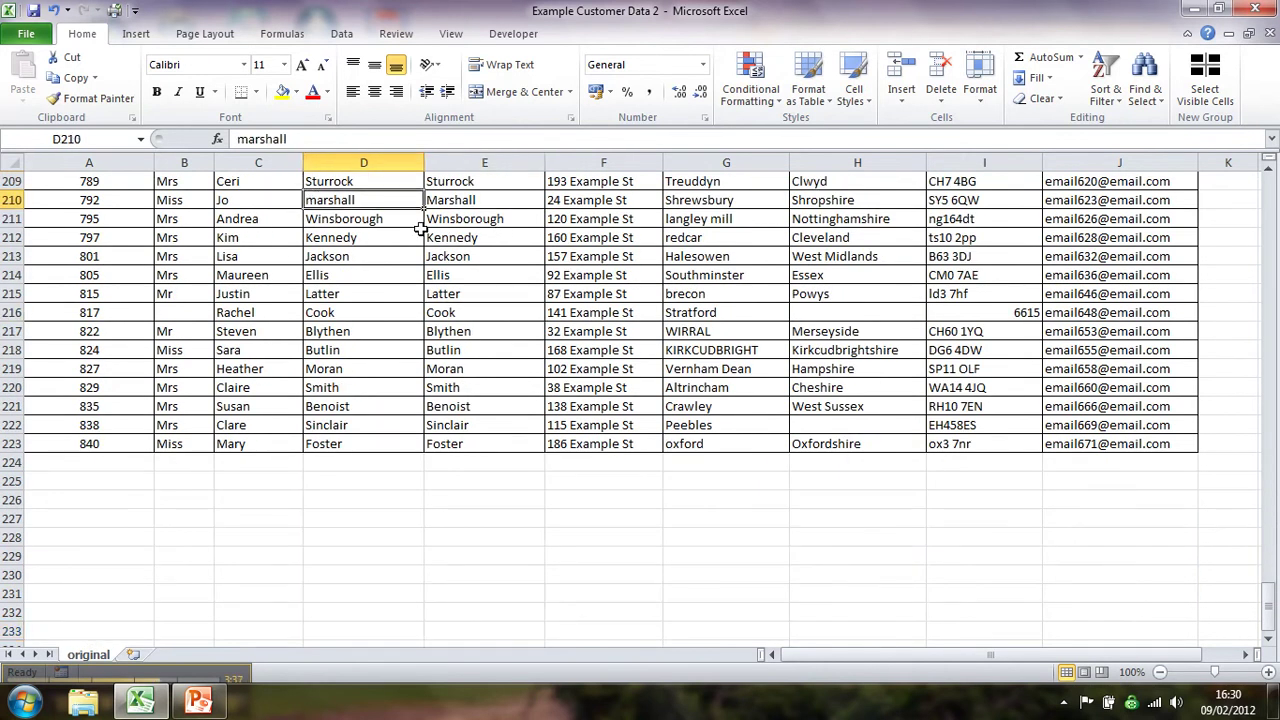
# Step: Copy the LastName2 column E and paste it back over itself as values
pyautogui.click(488, 200)
pyautogui.hotkey('ctrl', 'Up')
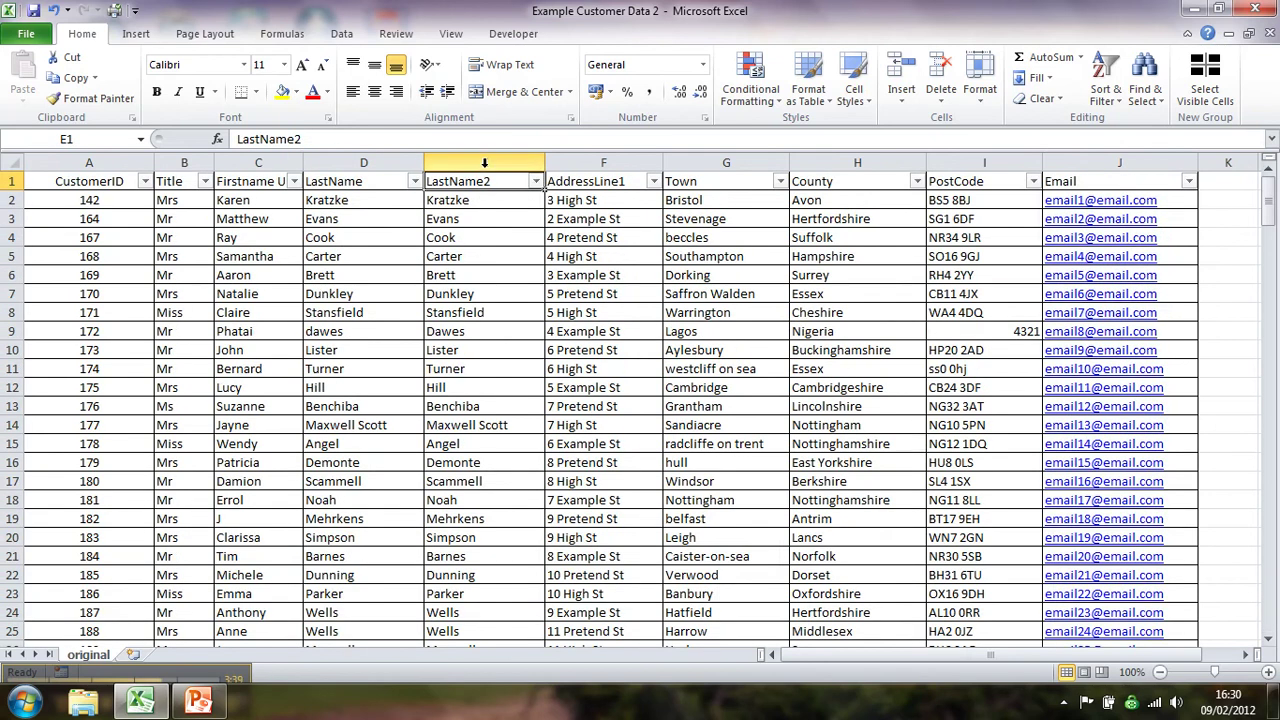
pyautogui.click(483, 163)
pyautogui.hotkey('ctrl', 'c')
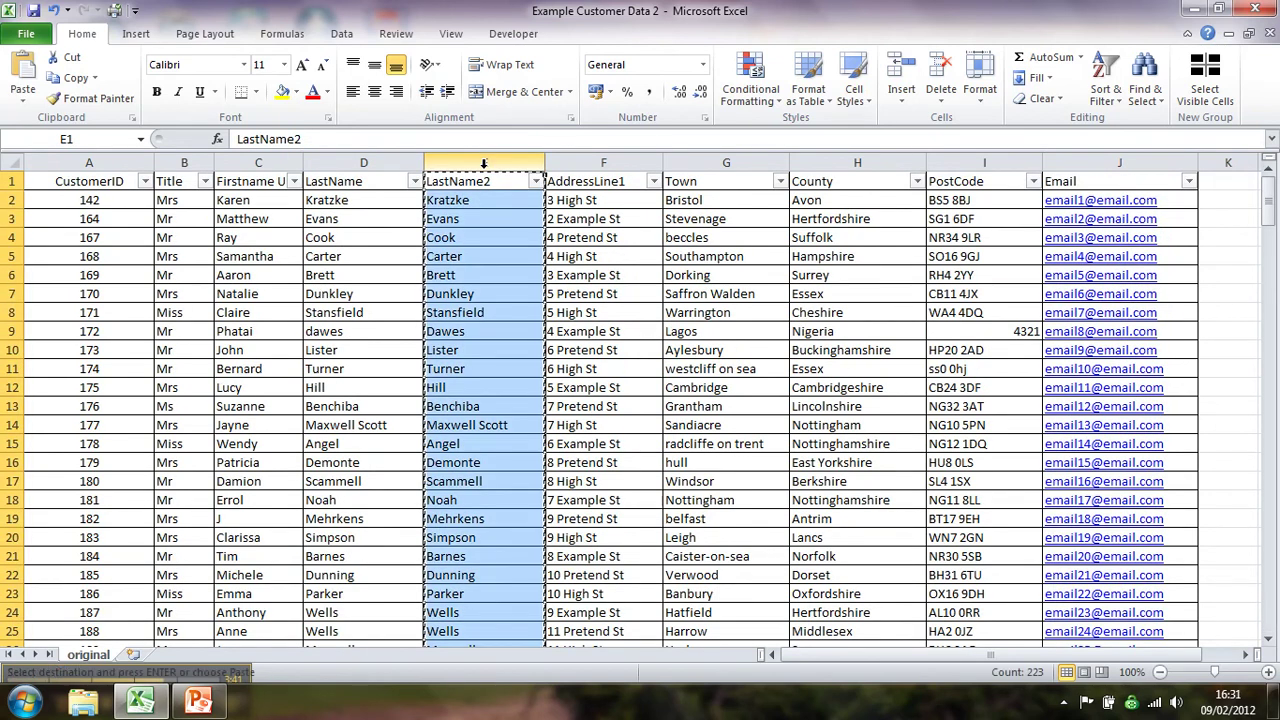
pyautogui.click(471, 178)
pyautogui.click(24, 97)
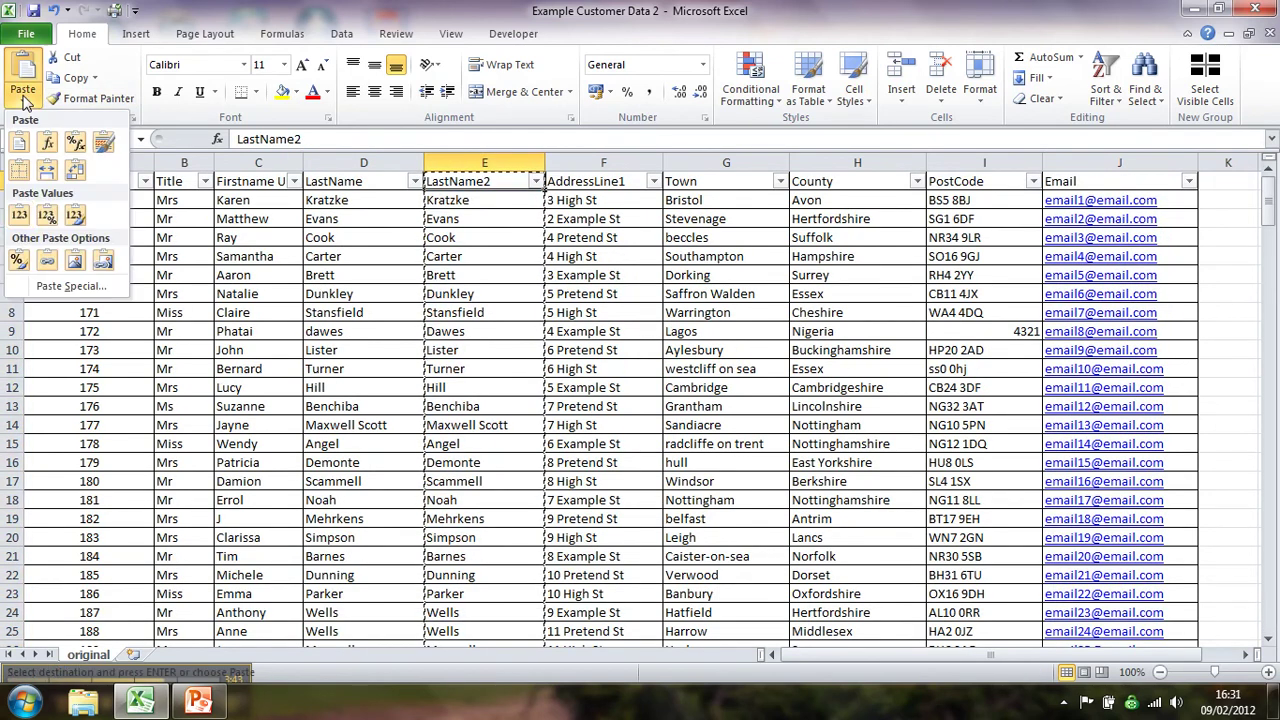
pyautogui.click(14, 226)
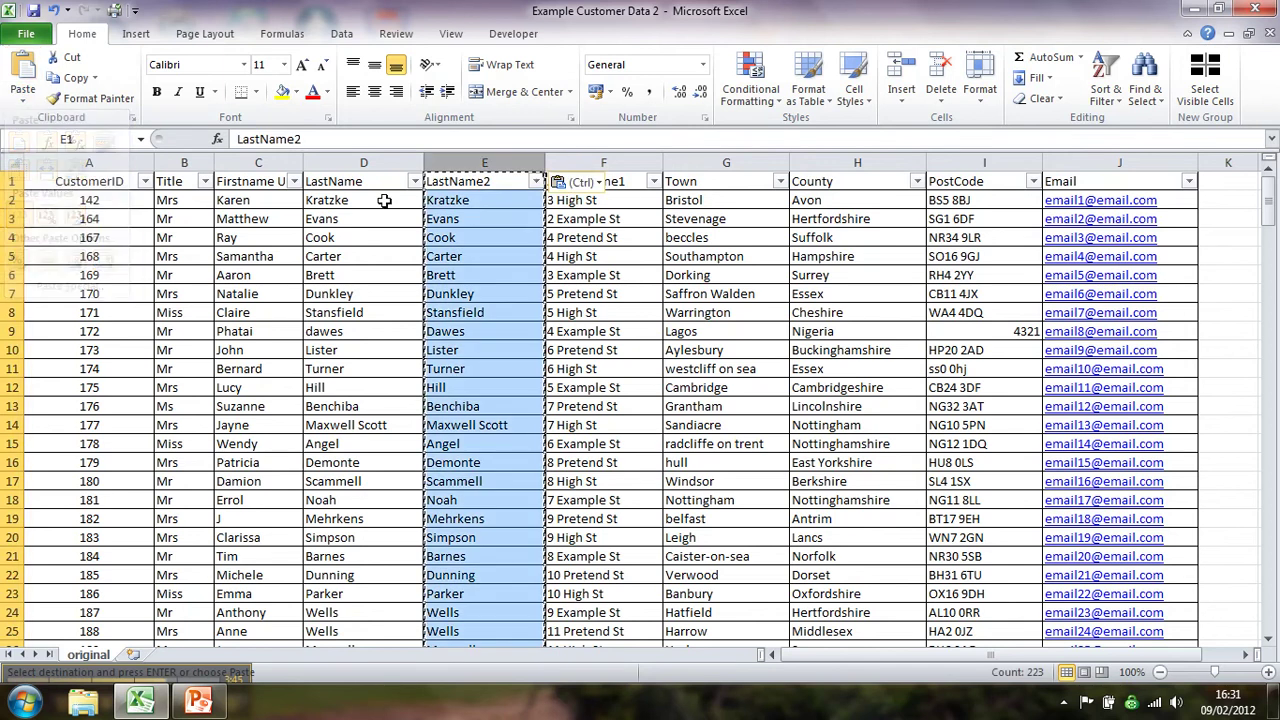
pyautogui.press('Escape')
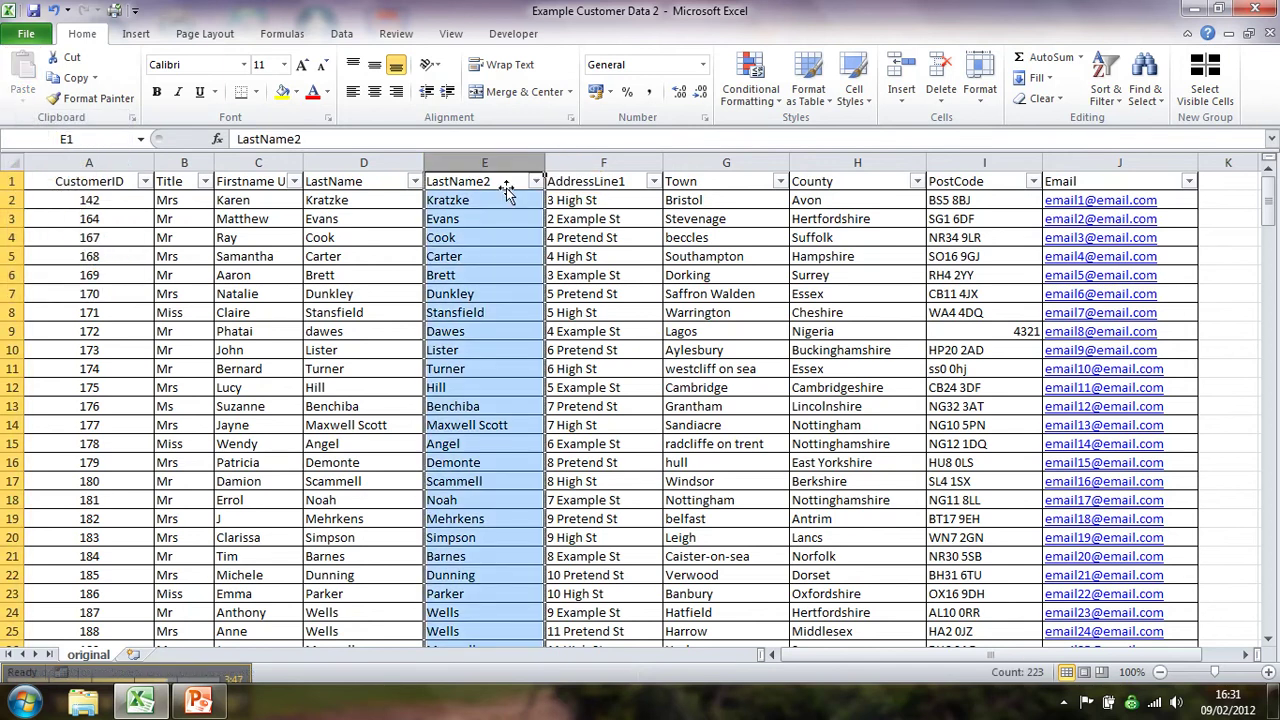
pyautogui.click(507, 193)
# Step: Delete the original LastName column D
pyautogui.click(360, 189)
pyautogui.click(361, 162)
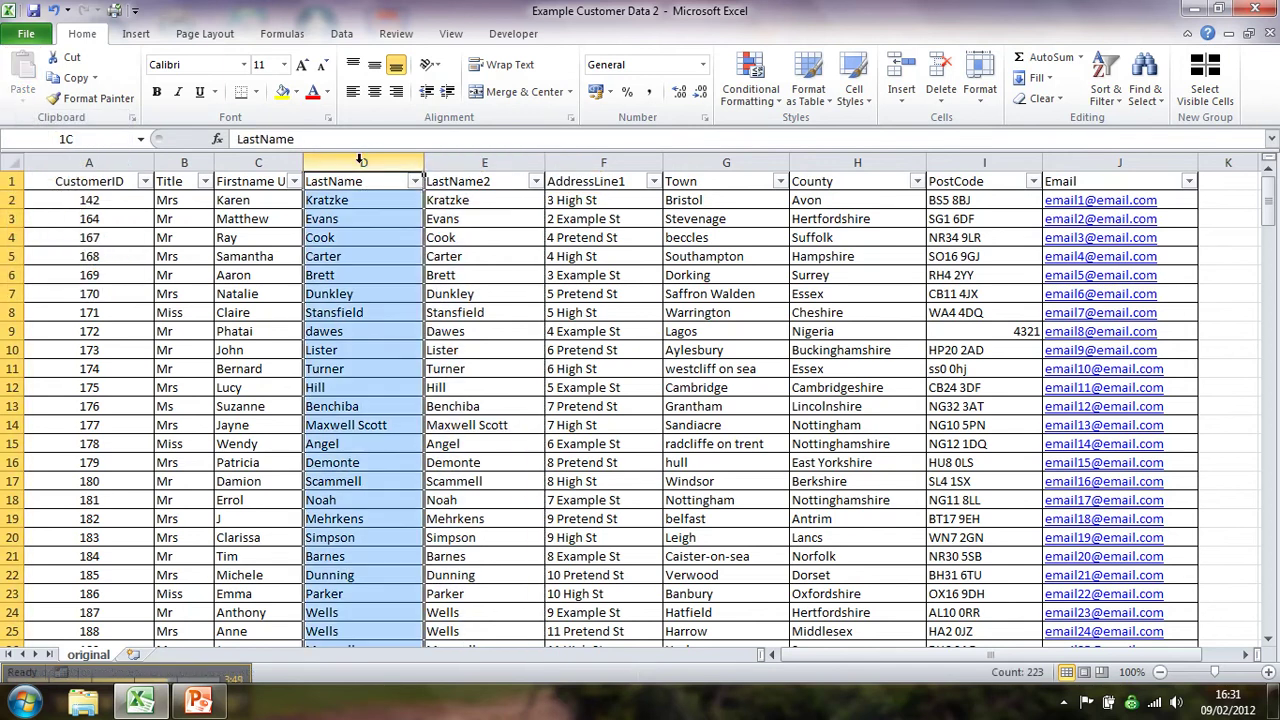
pyautogui.rightClick(361, 162)
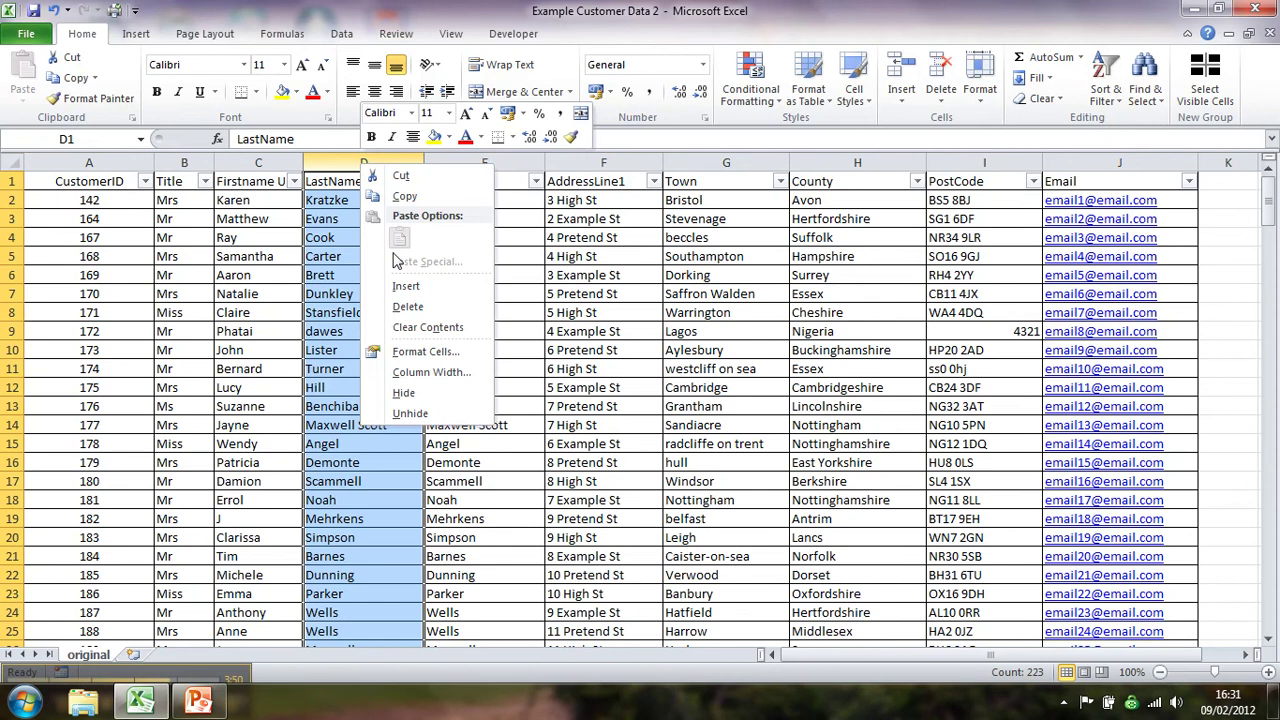
pyautogui.click(395, 305)
pyautogui.click(395, 303)
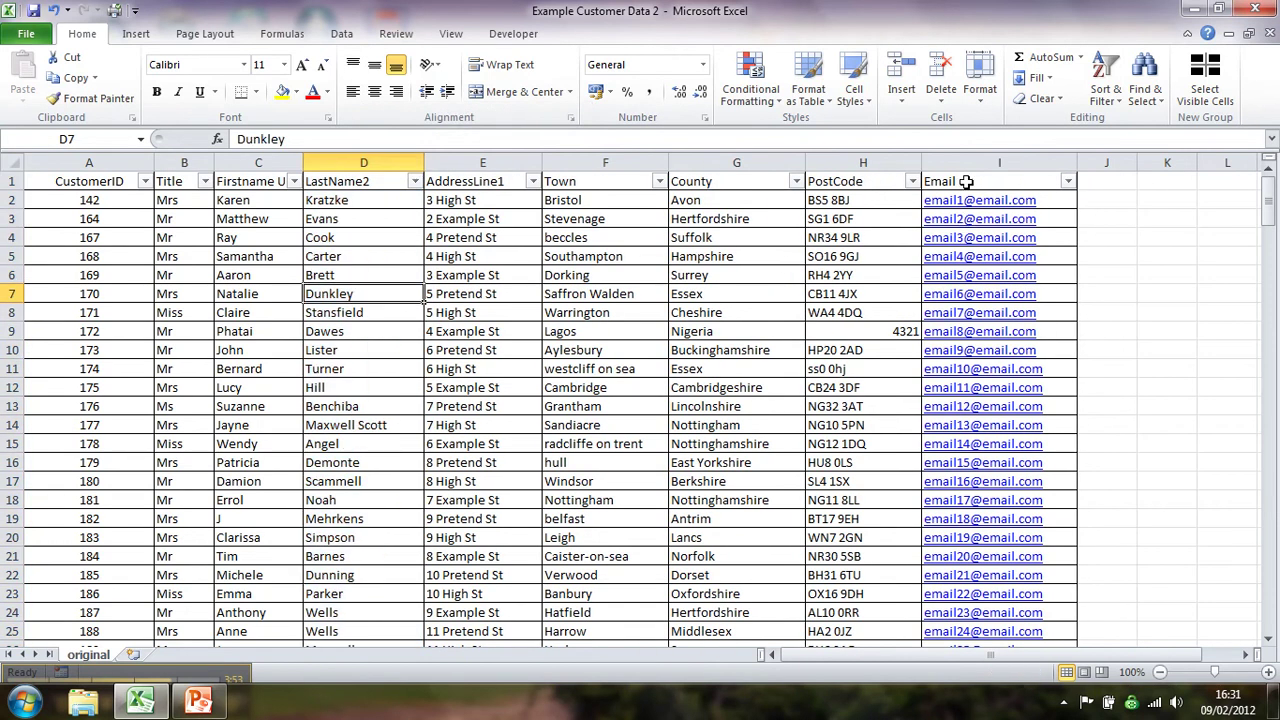
# Step: Insert an empty column I before Email
pyautogui.click(967, 163)
pyautogui.rightClick(967, 163)
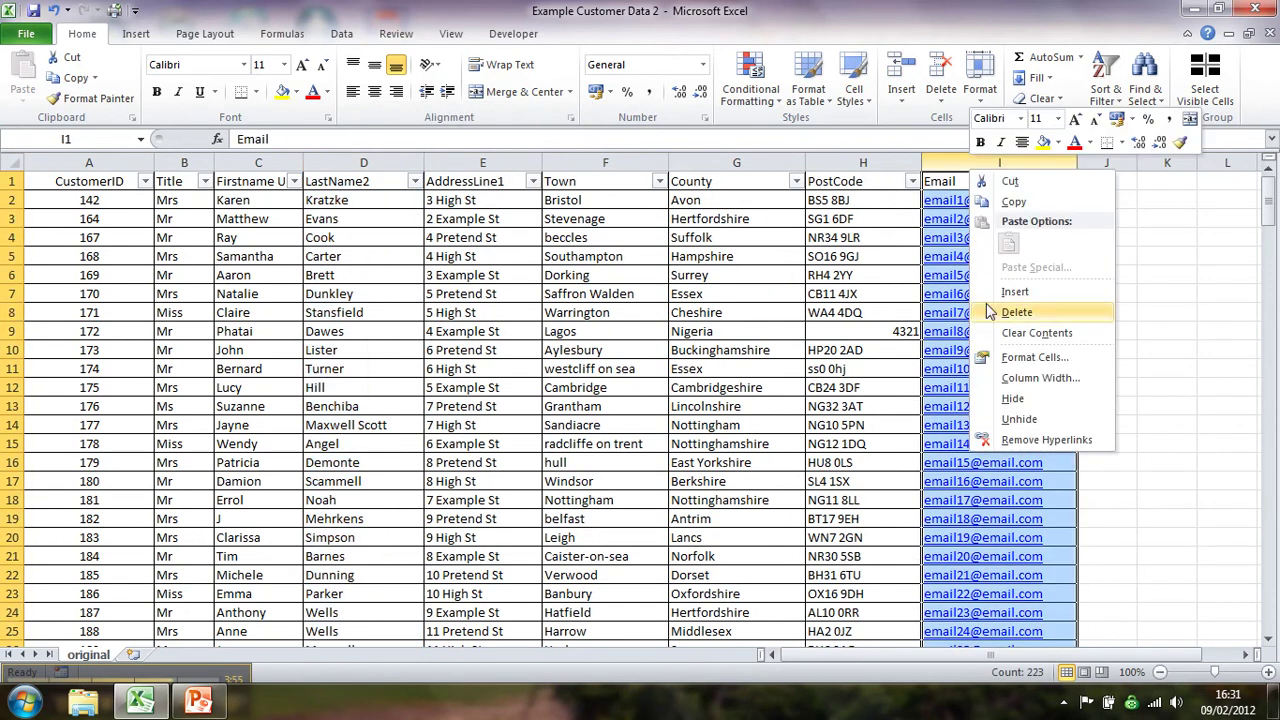
pyautogui.click(1013, 292)
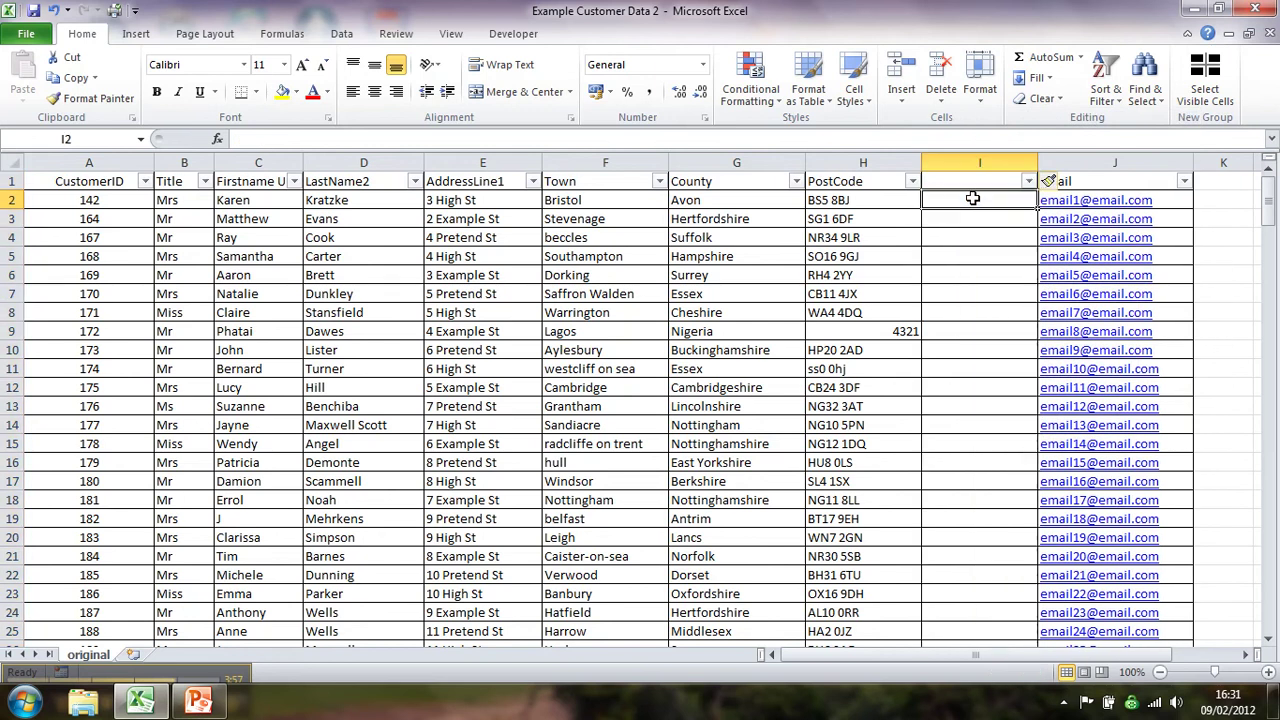
# Step: Enter =UPPER(H2) in I2 and fill it down the whole column
pyautogui.write('=upper')
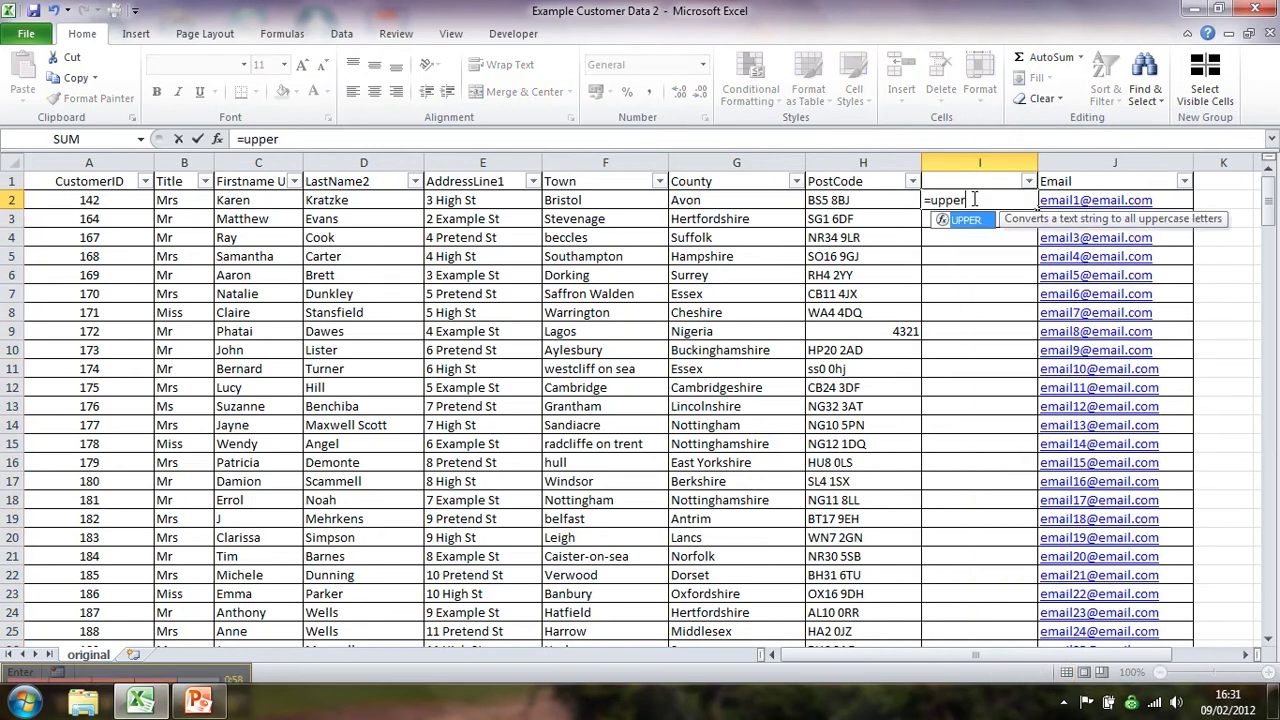
pyautogui.write('(')
pyautogui.press('Left')
pyautogui.write(')')
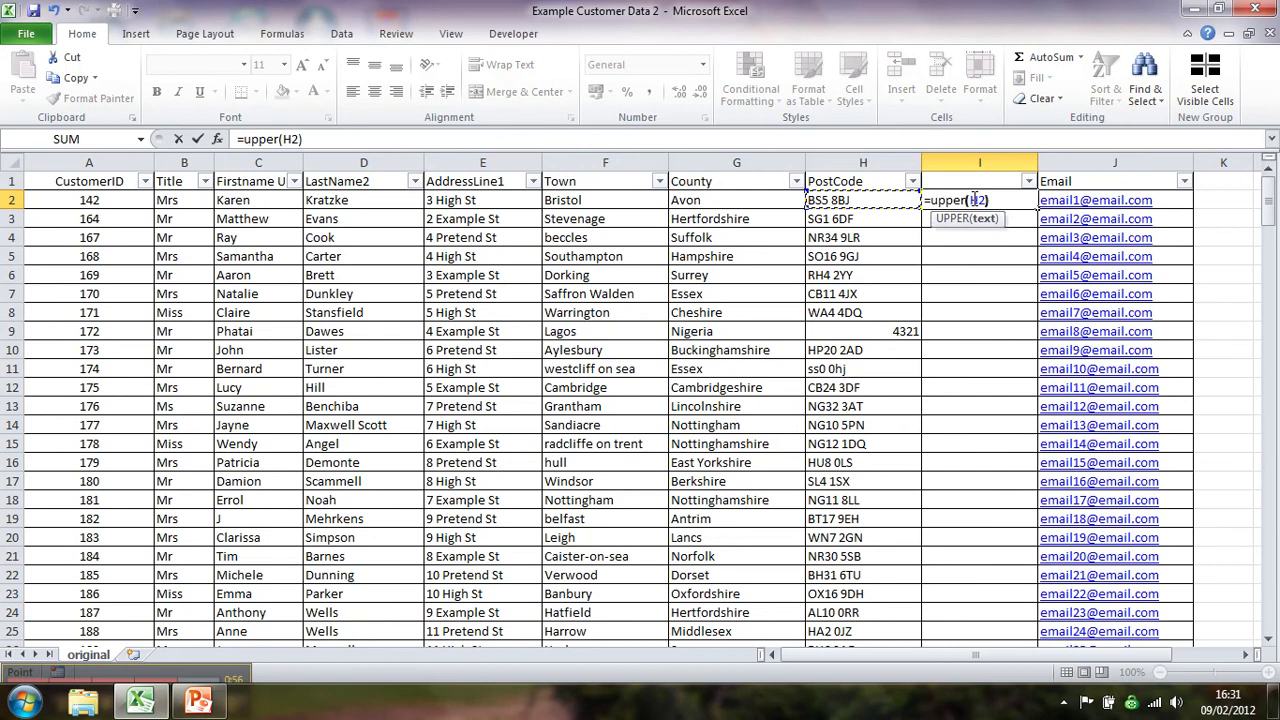
pyautogui.hotkey('ctrl', 'Return')
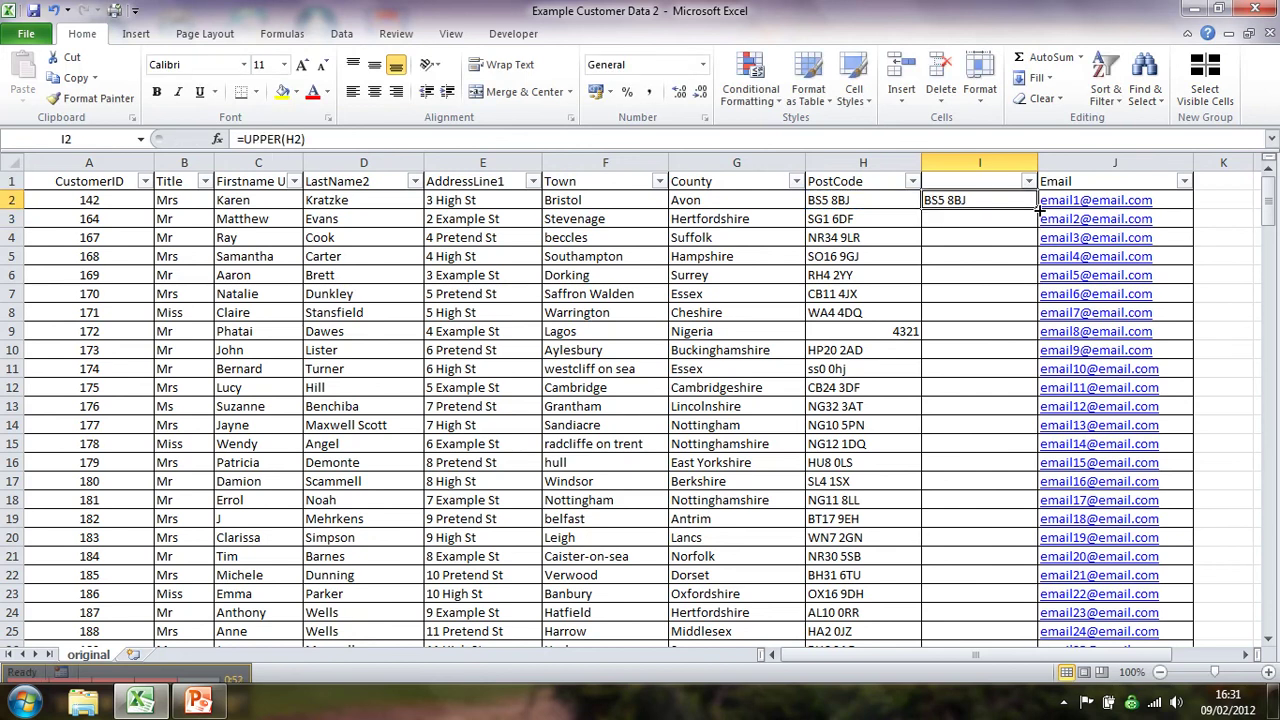
pyautogui.doubleClick(1039, 208)
# Step: Check the upper-cased results for postcodes such as ss0 0hj and cm2 9uf
pyautogui.click(962, 217)
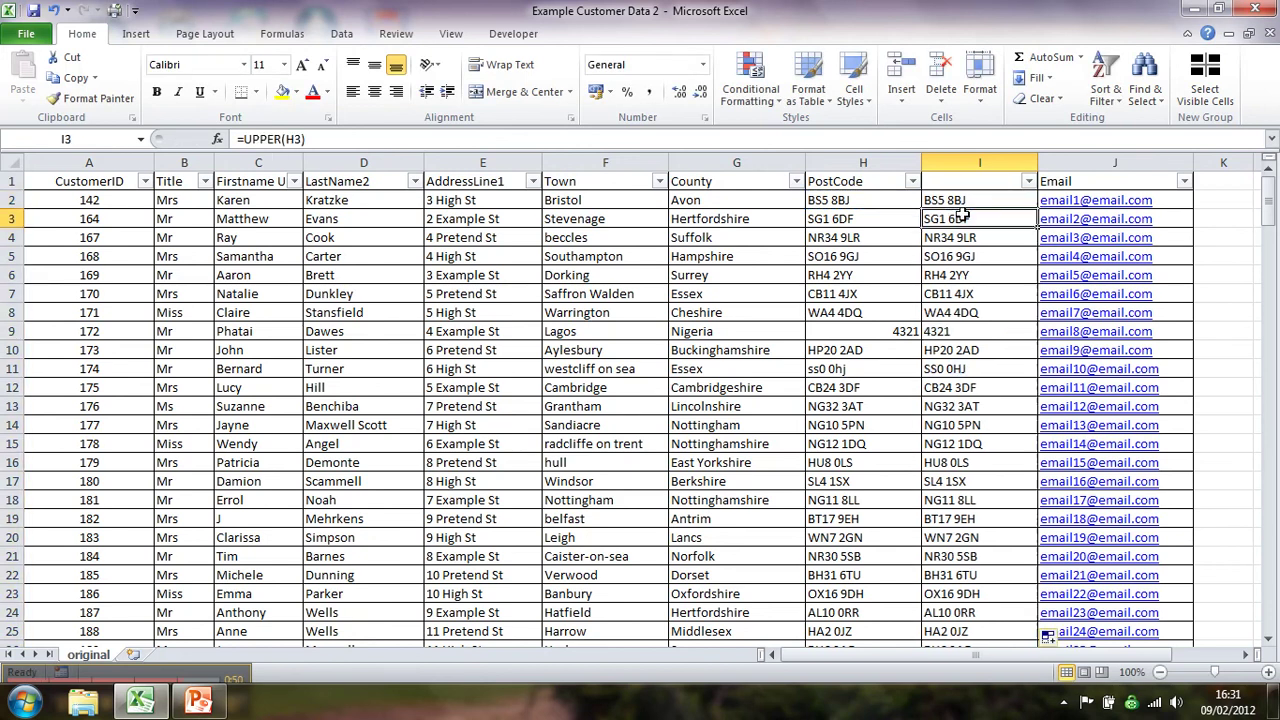
pyautogui.click(826, 367)
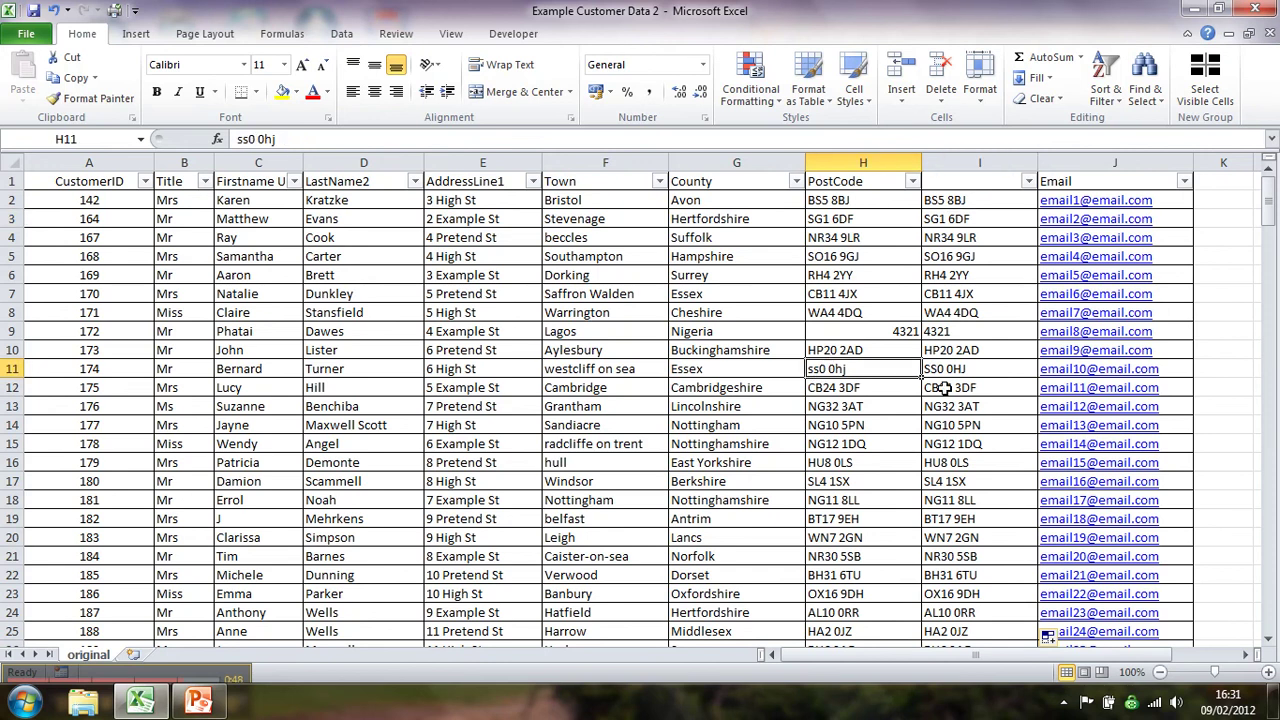
pyautogui.press('Down')
pyautogui.press('Down')
pyautogui.press('Down')
pyautogui.press('Down')
pyautogui.press('Down')
pyautogui.press('Down')
pyautogui.press('Down')
pyautogui.press('Down')
pyautogui.press('Down')
pyautogui.press('Down')
pyautogui.press('Down')
pyautogui.press('Down')
pyautogui.press('Down')
pyautogui.press('Down')
pyautogui.press('Down')
pyautogui.press('Down')
pyautogui.press('Down')
pyautogui.press('Down')
pyautogui.press('Down')
pyautogui.press('Down')
pyautogui.press('Down')
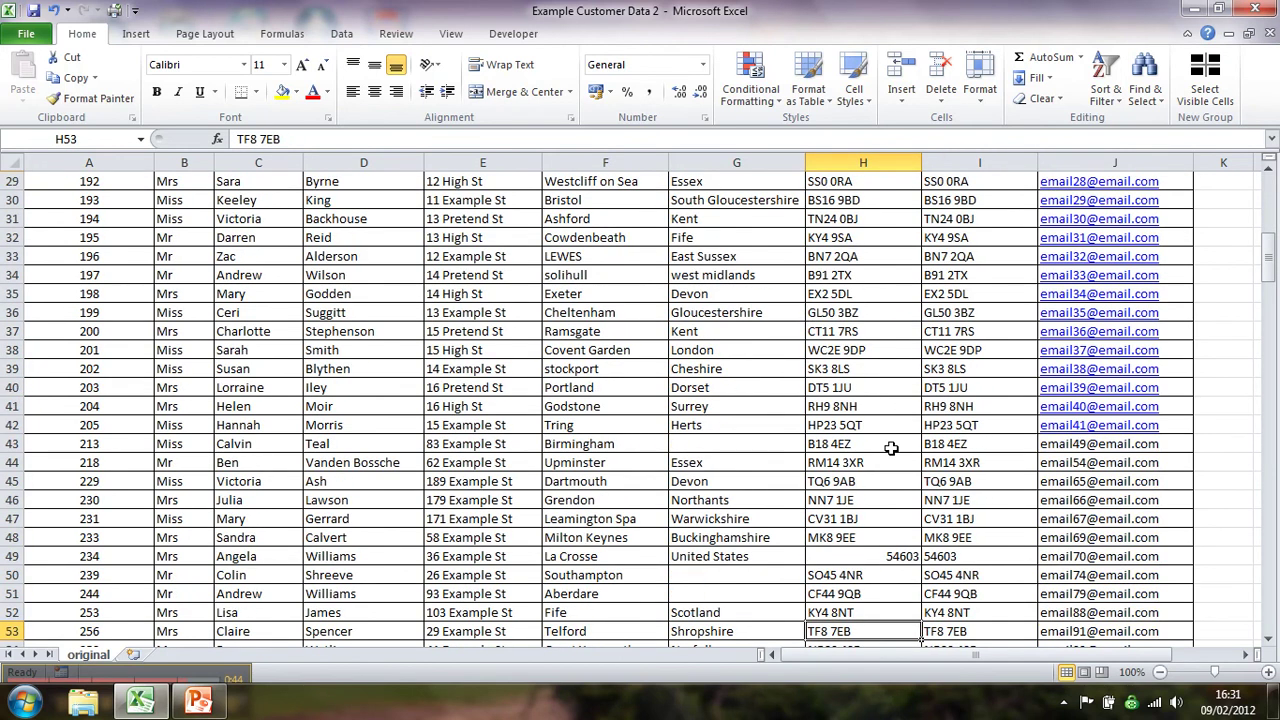
pyautogui.press('pagedown')
pyautogui.press('pagedown')
pyautogui.press('pagedown')
pyautogui.press('pagedown')
pyautogui.press('pagedown')
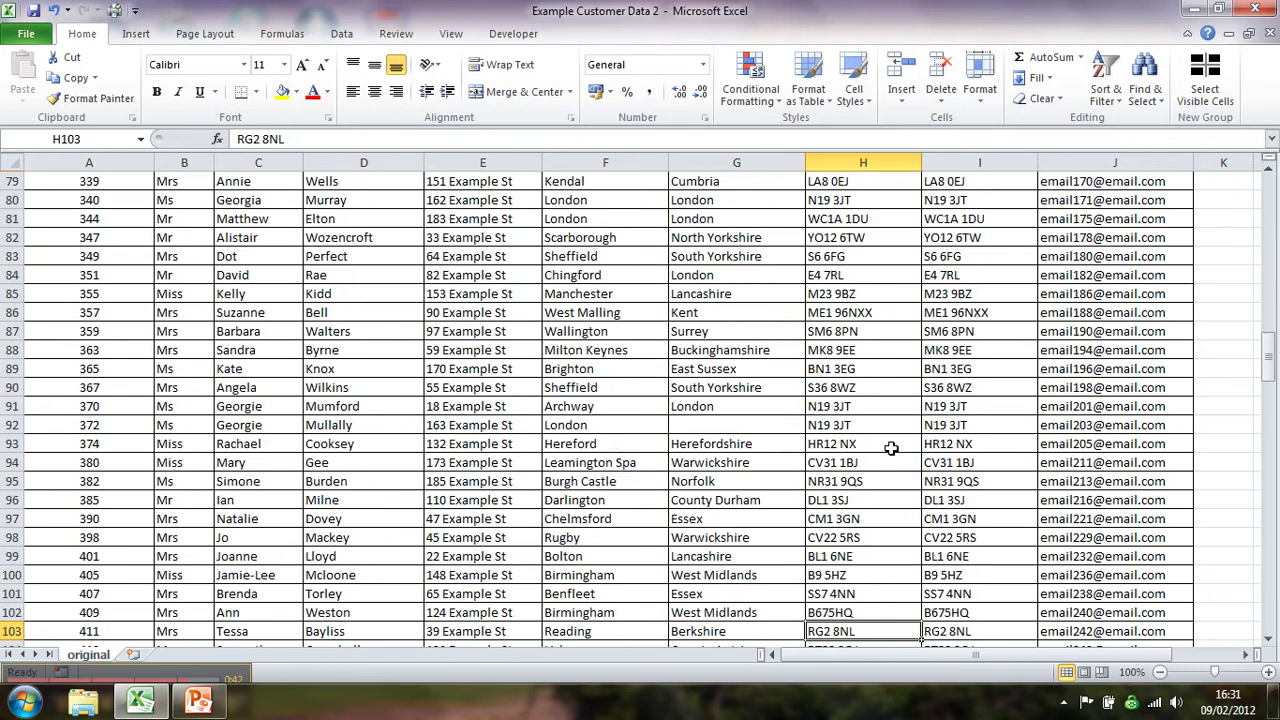
pyautogui.press('pagedown')
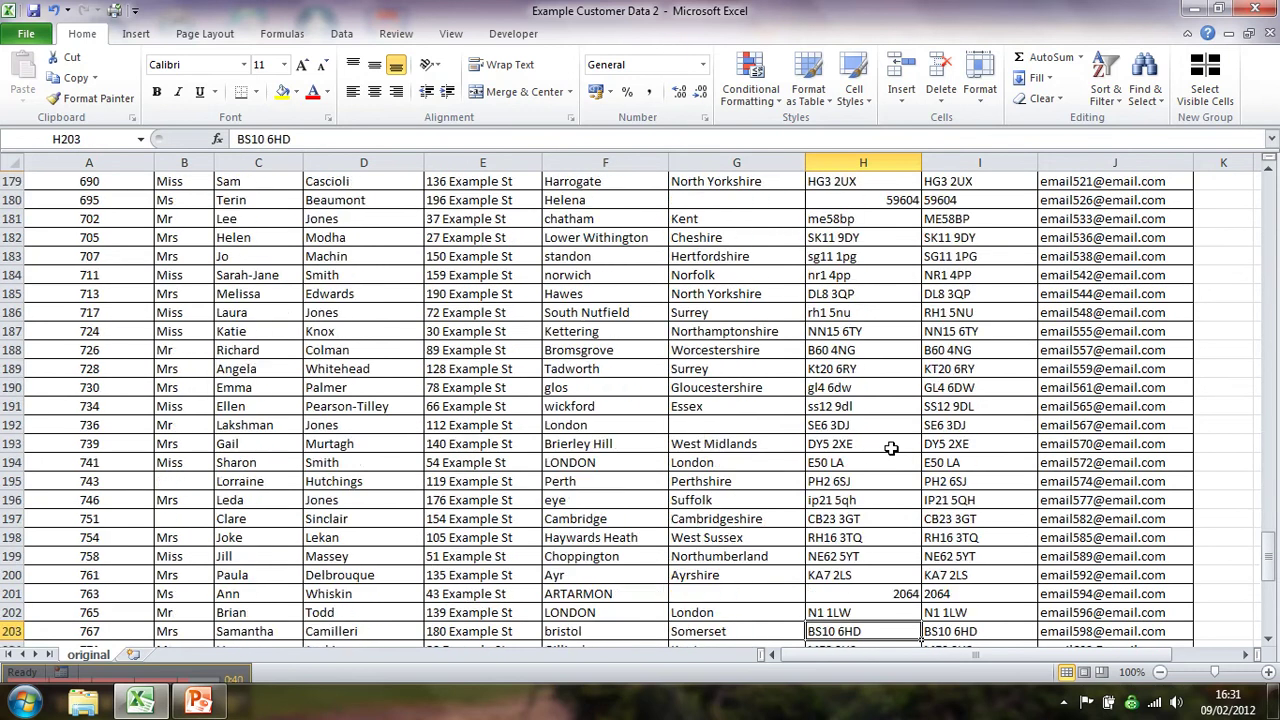
pyautogui.press('pageup')
pyautogui.click(862, 500)
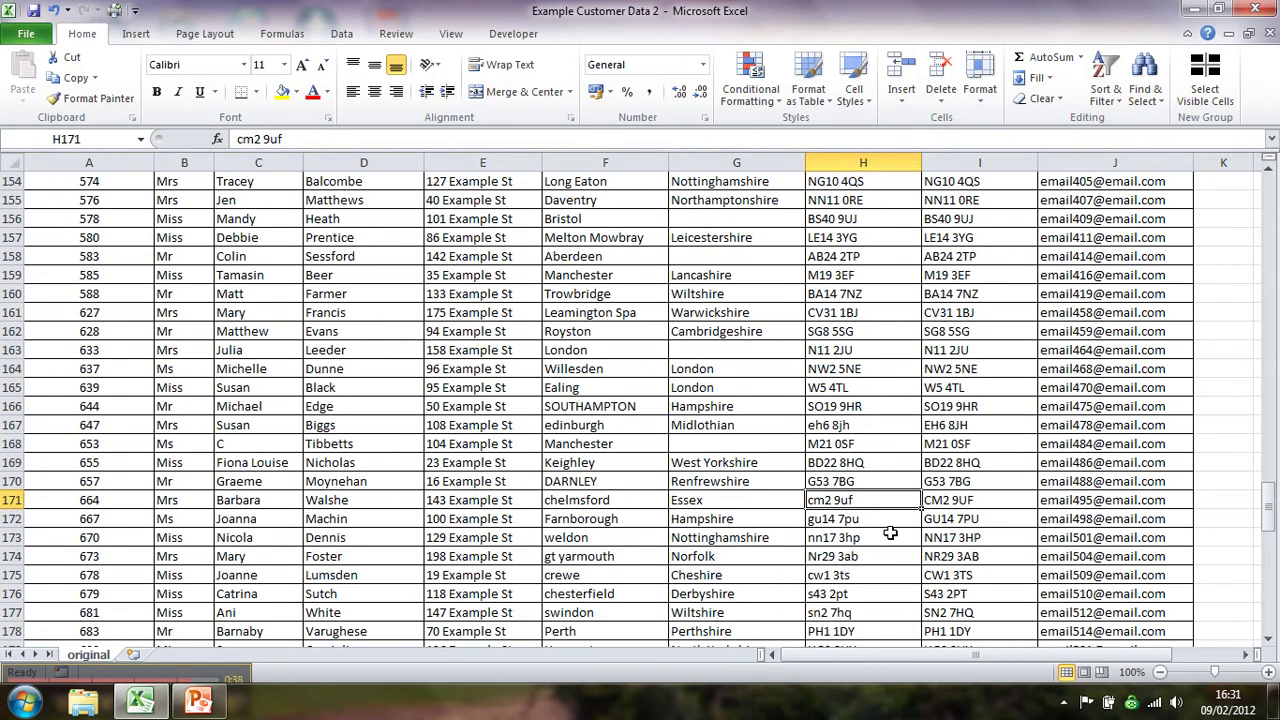
pyautogui.press('Down')
pyautogui.press('Down')
pyautogui.press('Down')
pyautogui.press('Down')
pyautogui.press('Down')
pyautogui.press('Down')
pyautogui.press('Down')
pyautogui.press('Down')
pyautogui.press('Down')
pyautogui.press('Down')
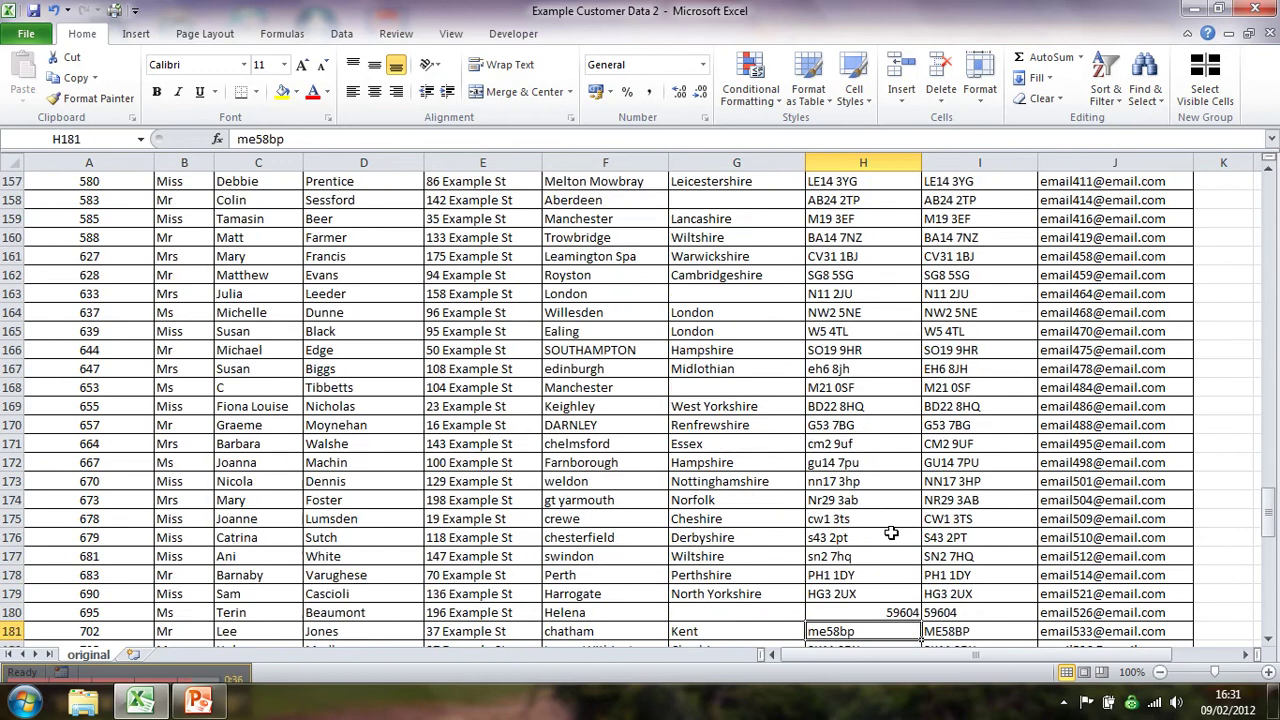
pyautogui.press('Right')
pyautogui.hotkey('ctrl', 'Up')
pyautogui.press('Up')
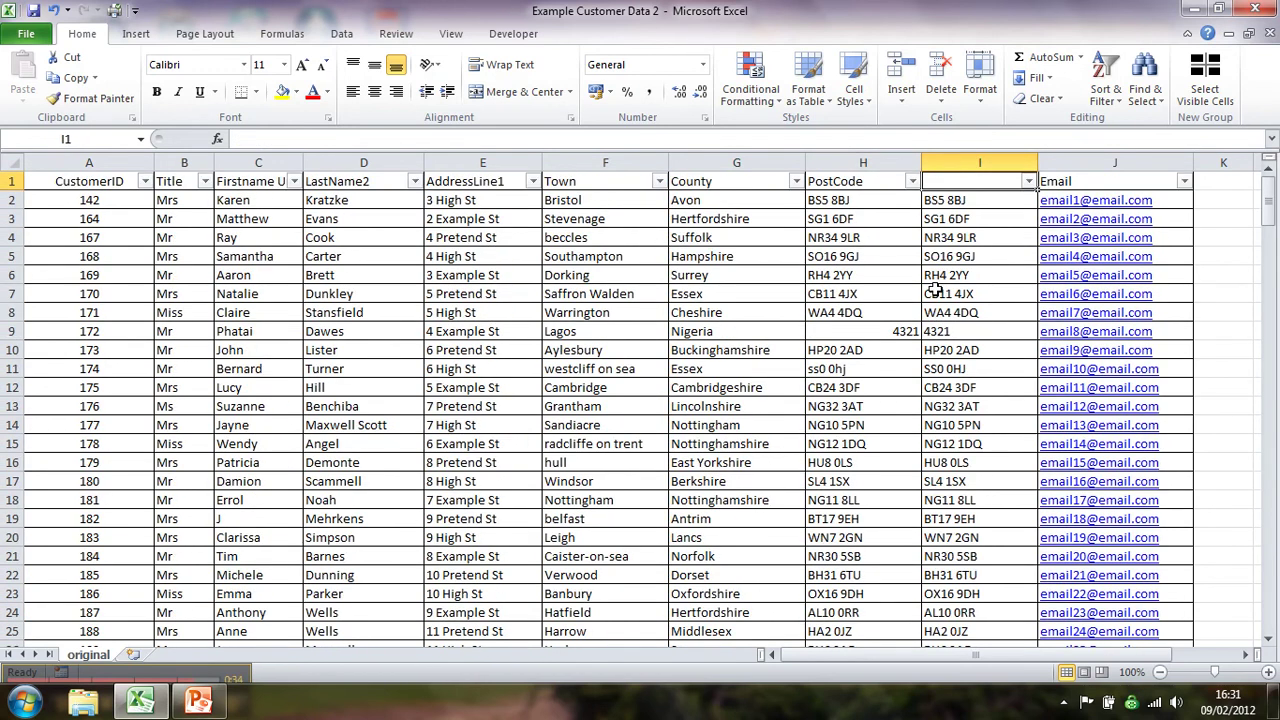
# Step: Copy the PostCode heading from H1 into I1
pyautogui.click(880, 183)
pyautogui.hotkey('ctrl', 'c')
pyautogui.press('Right')
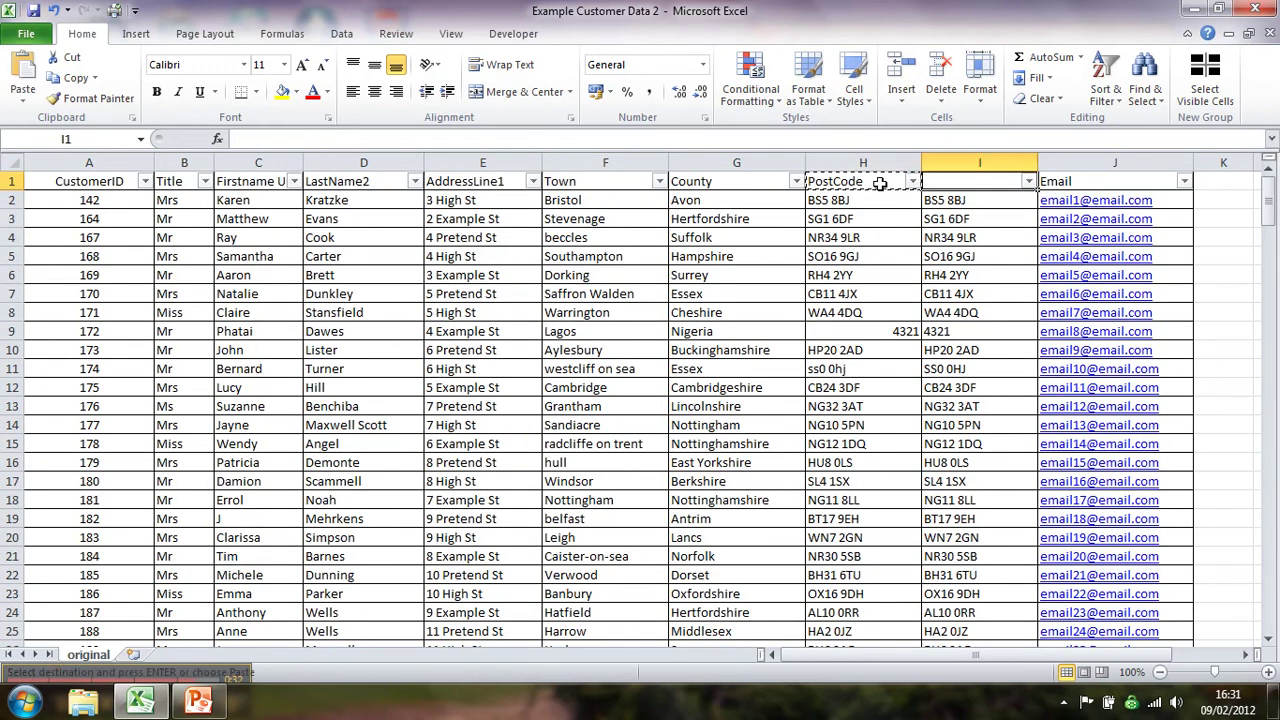
pyautogui.hotkey('ctrl', 'v')
pyautogui.press('Down')
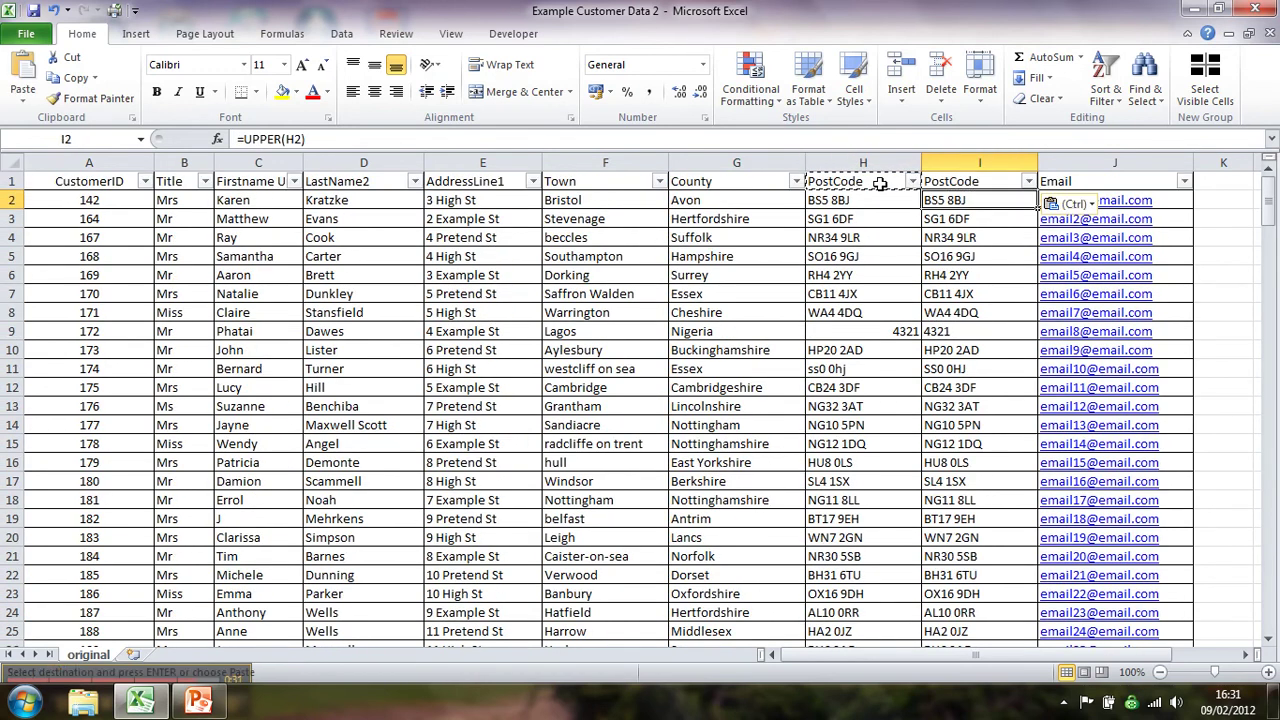
# Step: Copy column I and paste it back over itself as values
pyautogui.click(955, 165)
pyautogui.hotkey('ctrl', 'c')
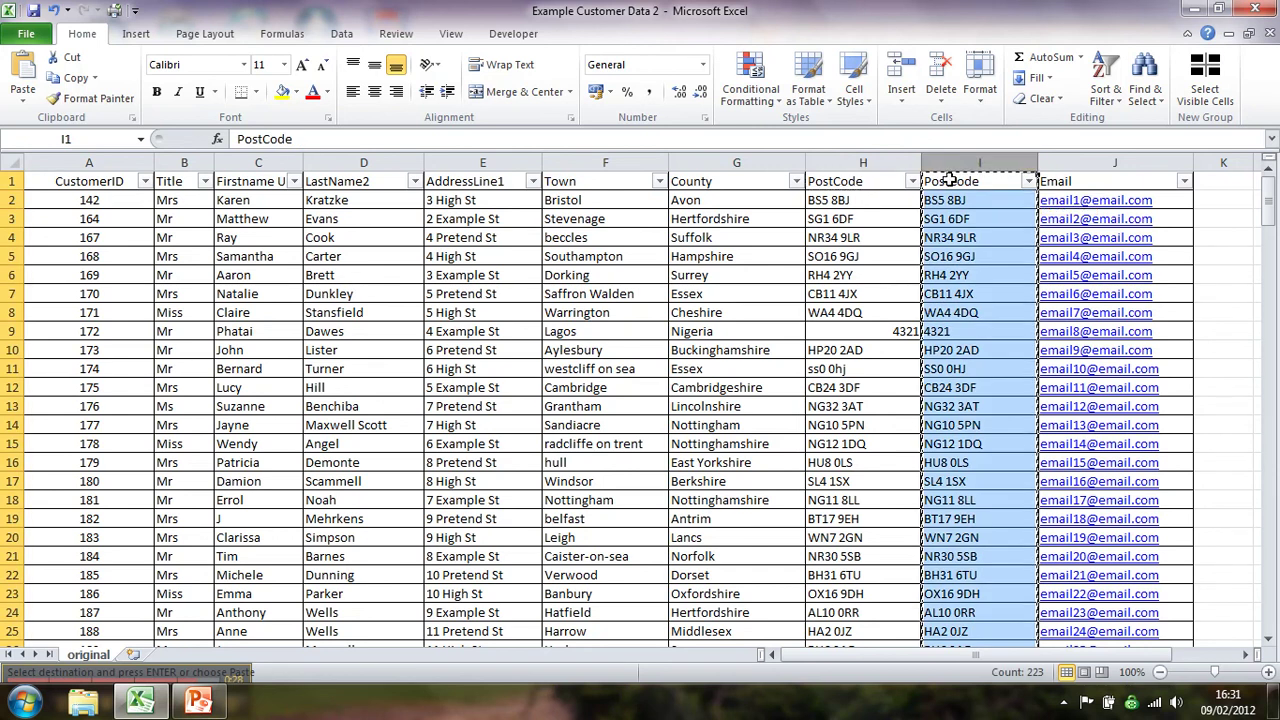
pyautogui.click(962, 181)
pyautogui.click(18, 95)
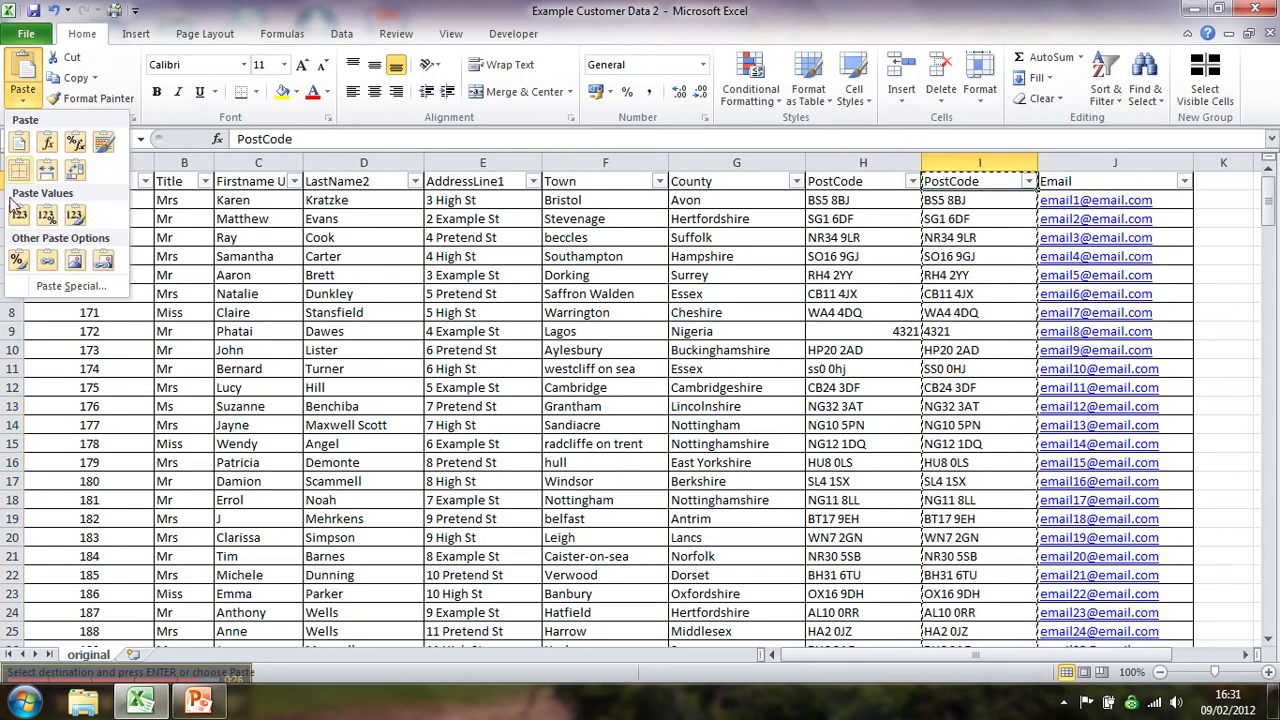
pyautogui.click(19, 216)
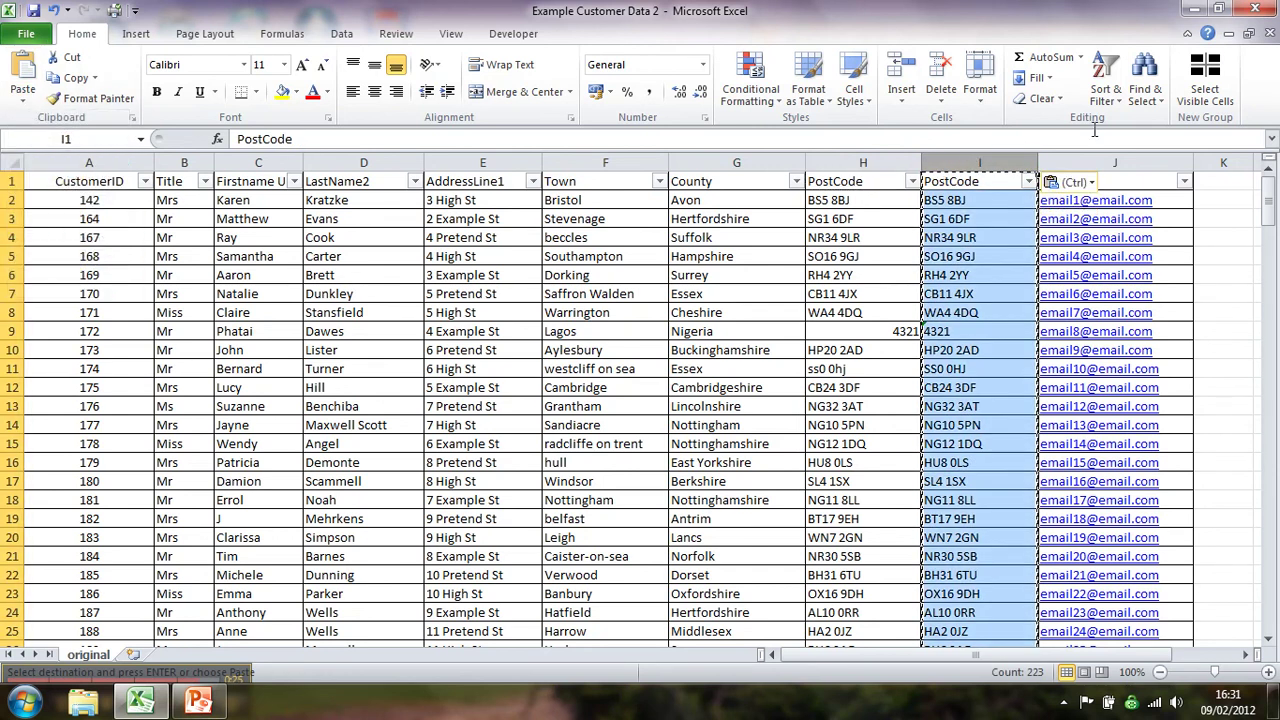
# Step: Delete the original PostCode column H and return to the top of the sheet
pyautogui.click(886, 162)
pyautogui.rightClick(886, 164)
pyautogui.click(931, 311)
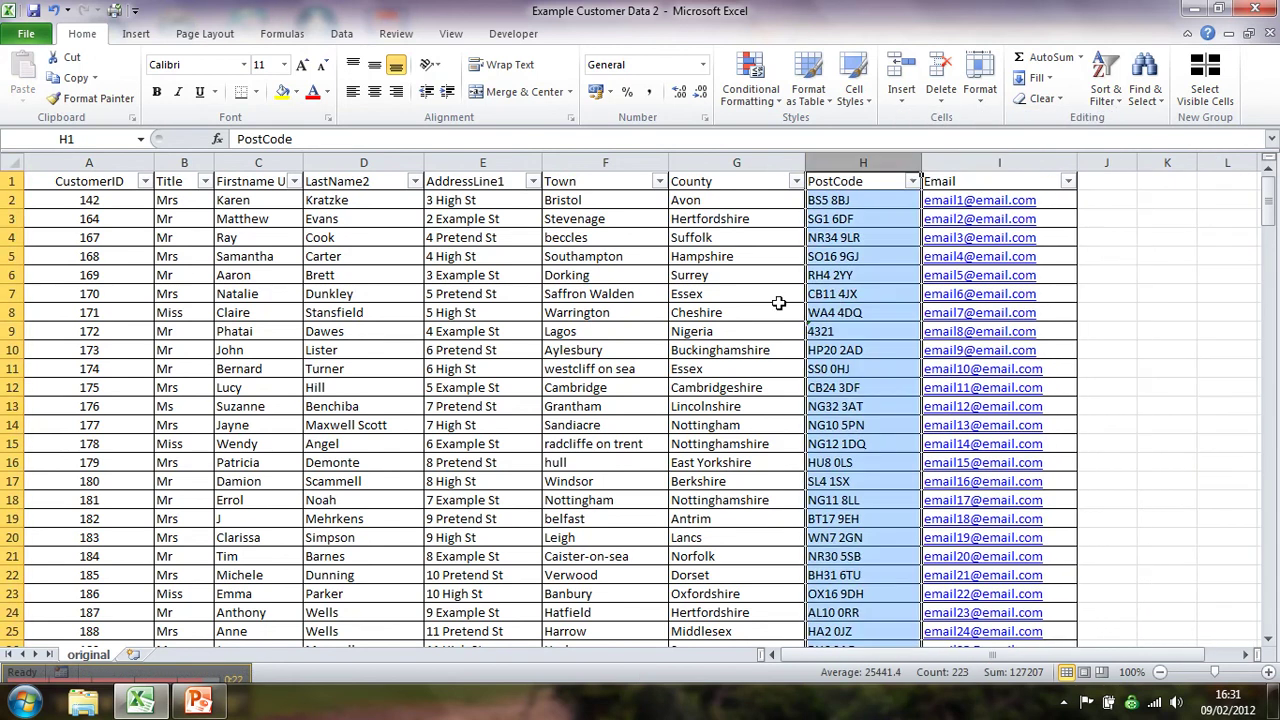
pyautogui.click(778, 310)
pyautogui.hotkey('ctrl', 'Home')
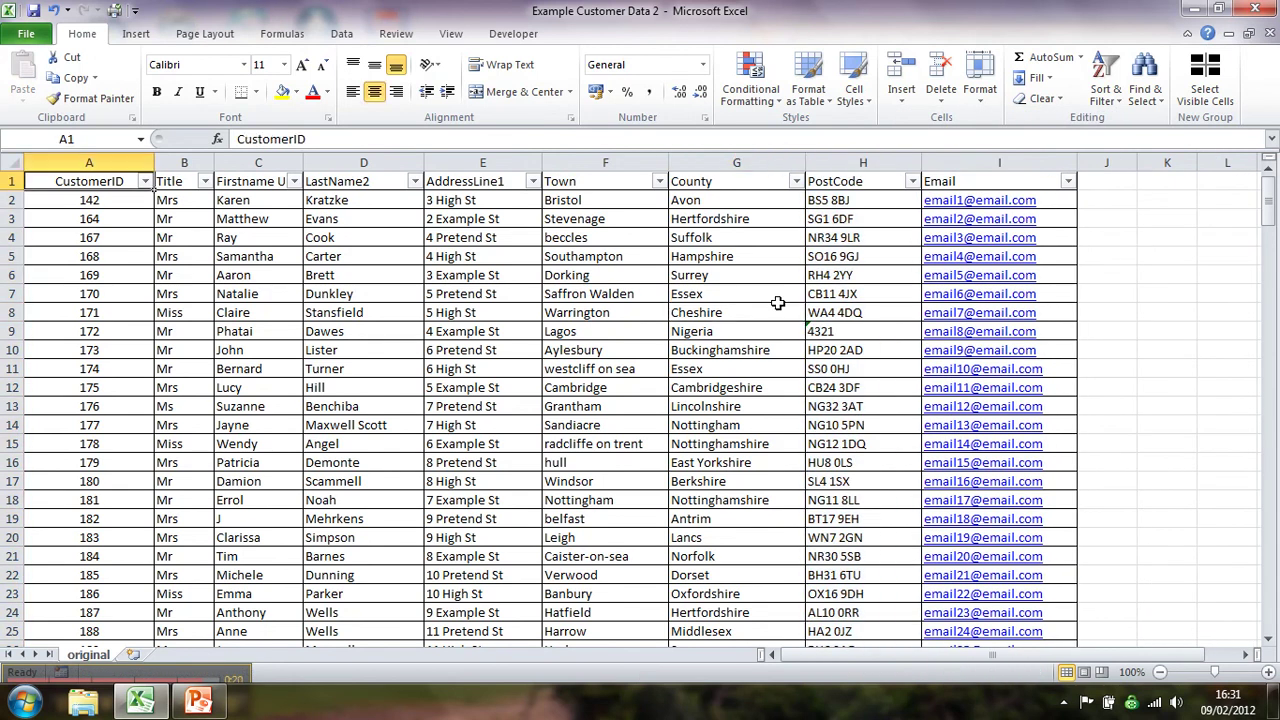